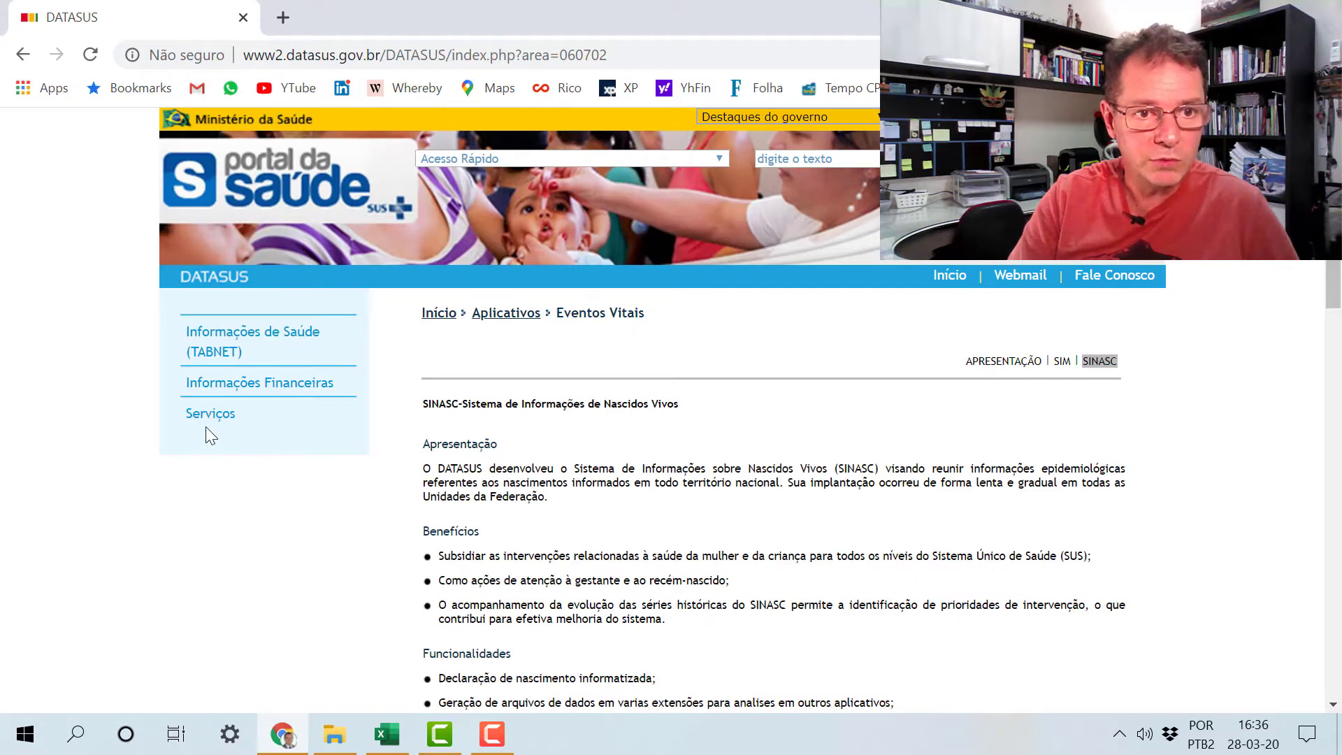
Open the SINASC query form from the DATASUS file transfer and download services
click(213, 419)
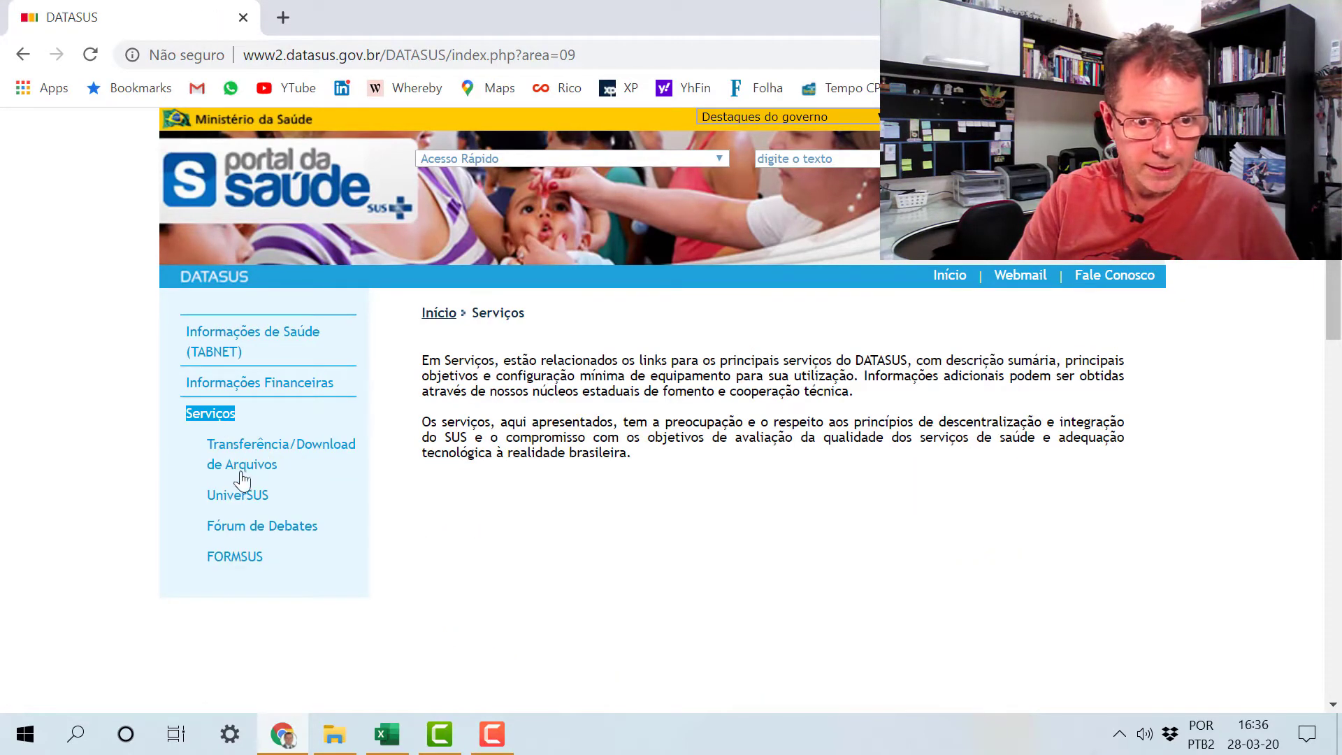
click(307, 451)
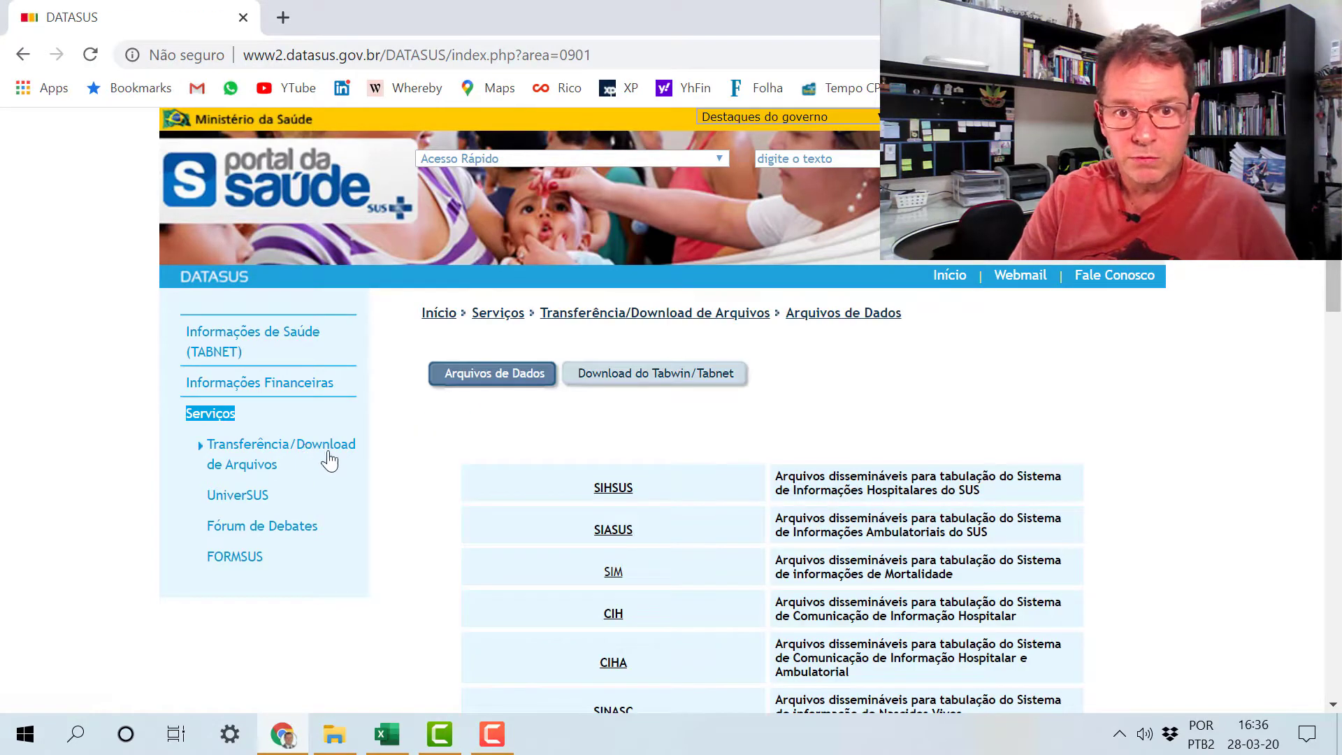
scroll(769, 437, down, 5)
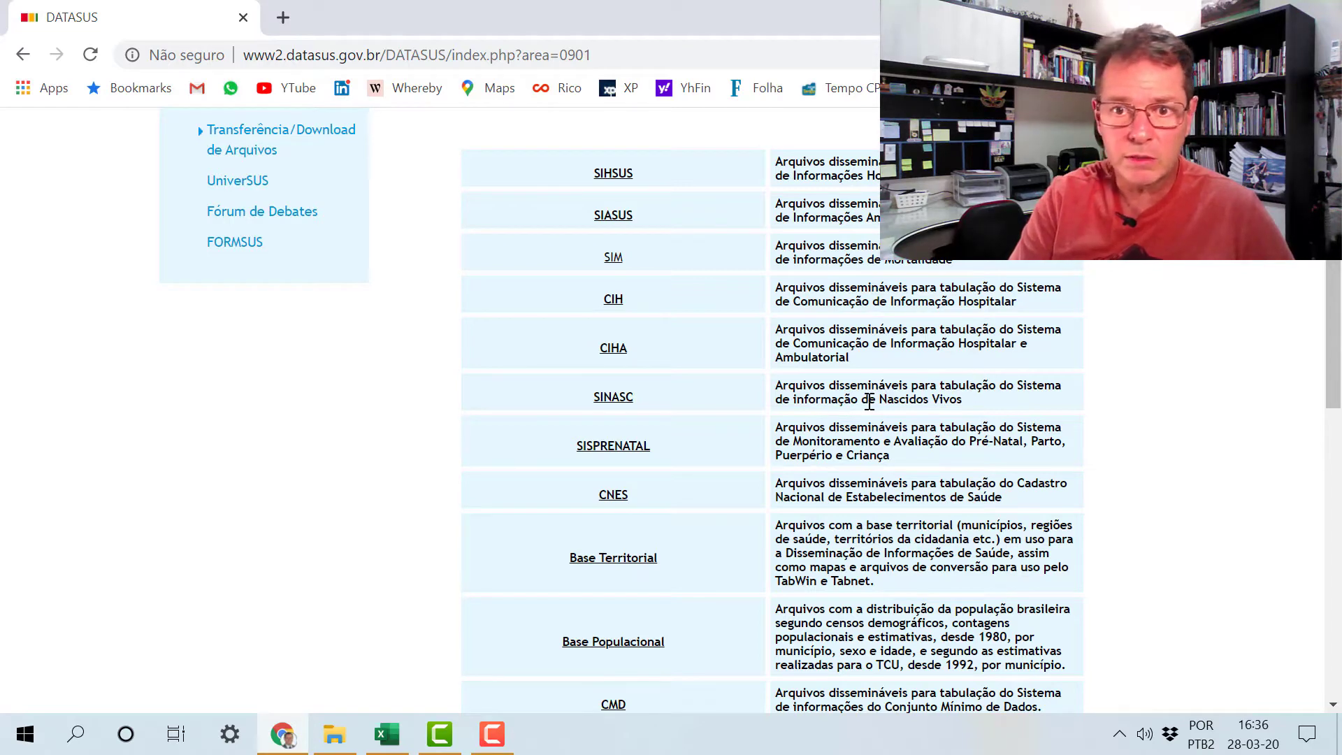
click(614, 401)
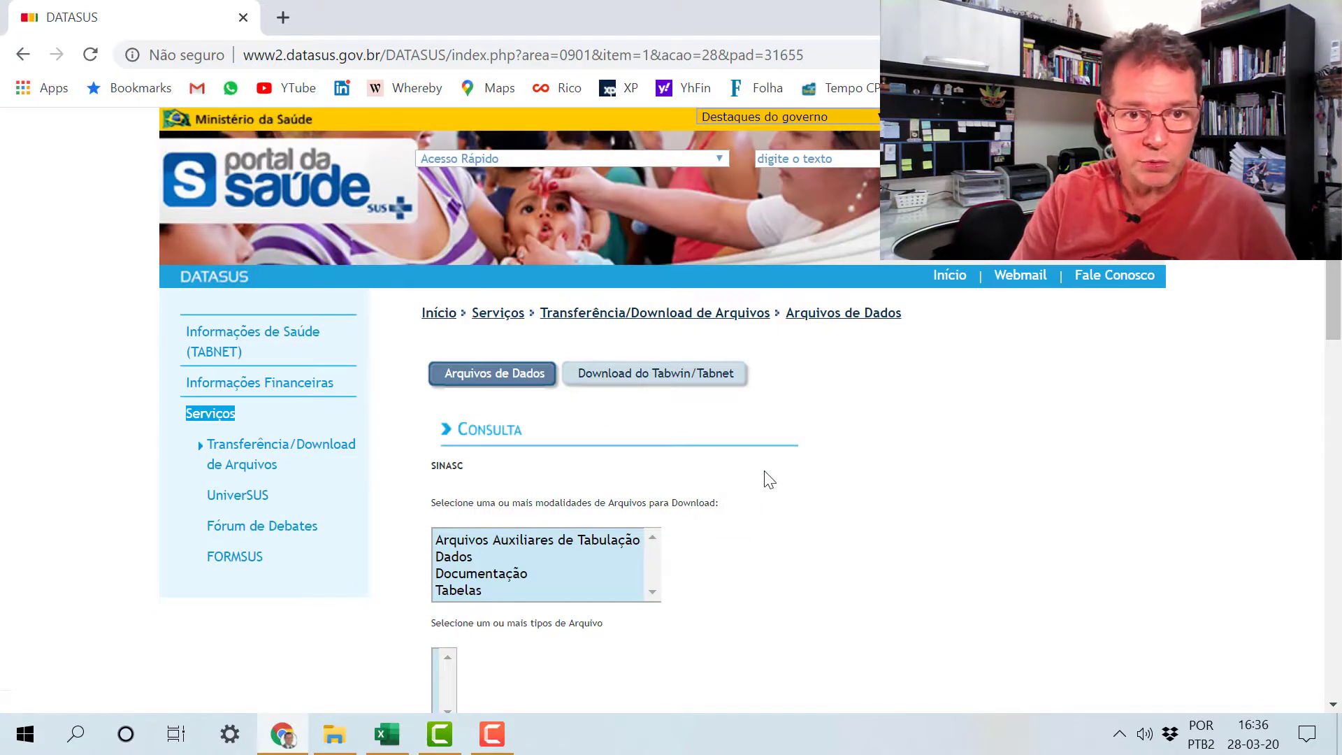
Set the SINASC query to Dados, DNP-Declarações de nascidos vivos 2018 preliminar, and the state SP
scroll(769, 480, down, 3)
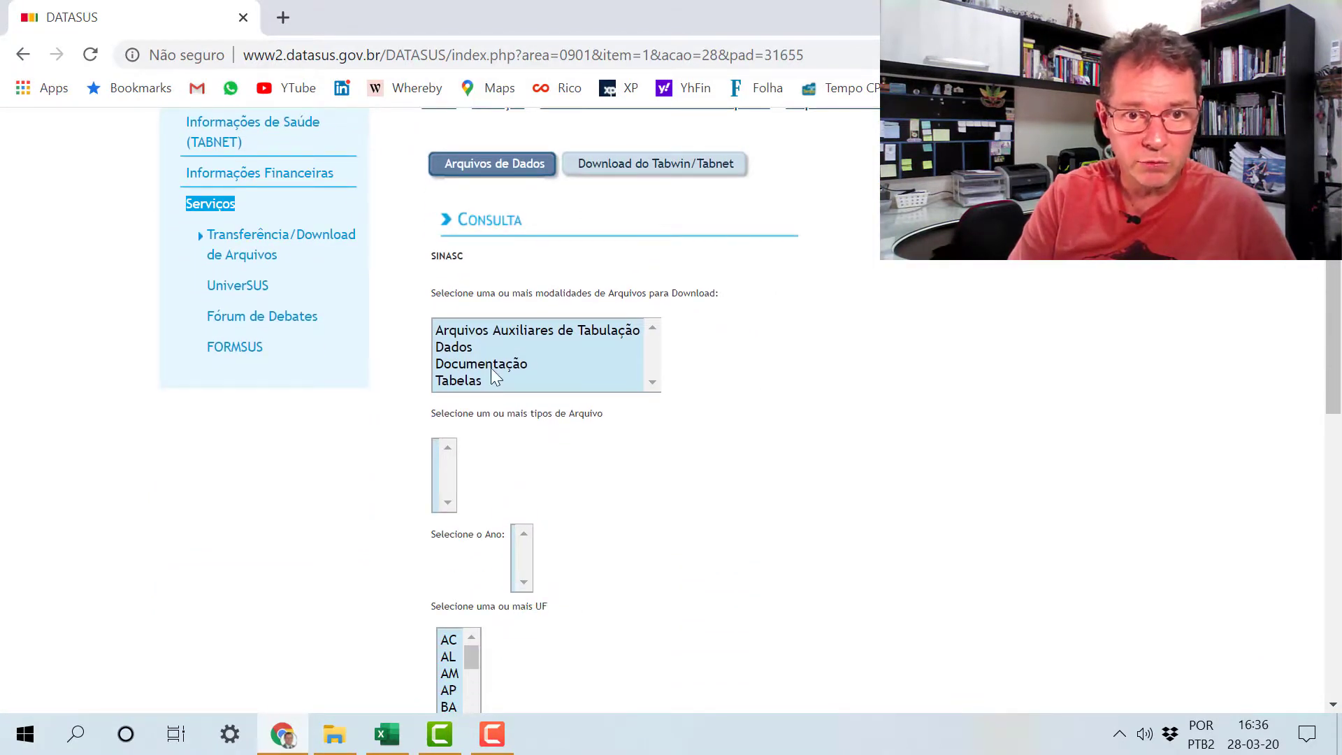
click(450, 347)
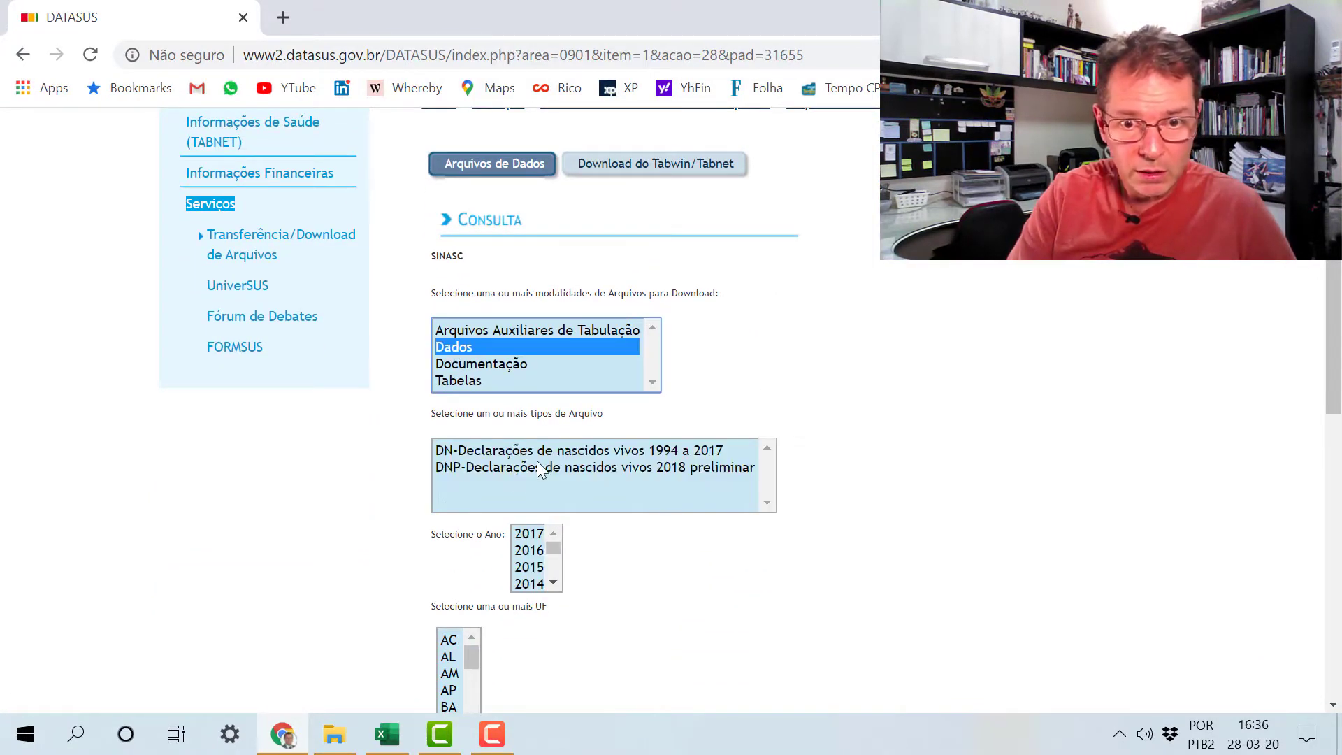
click(644, 467)
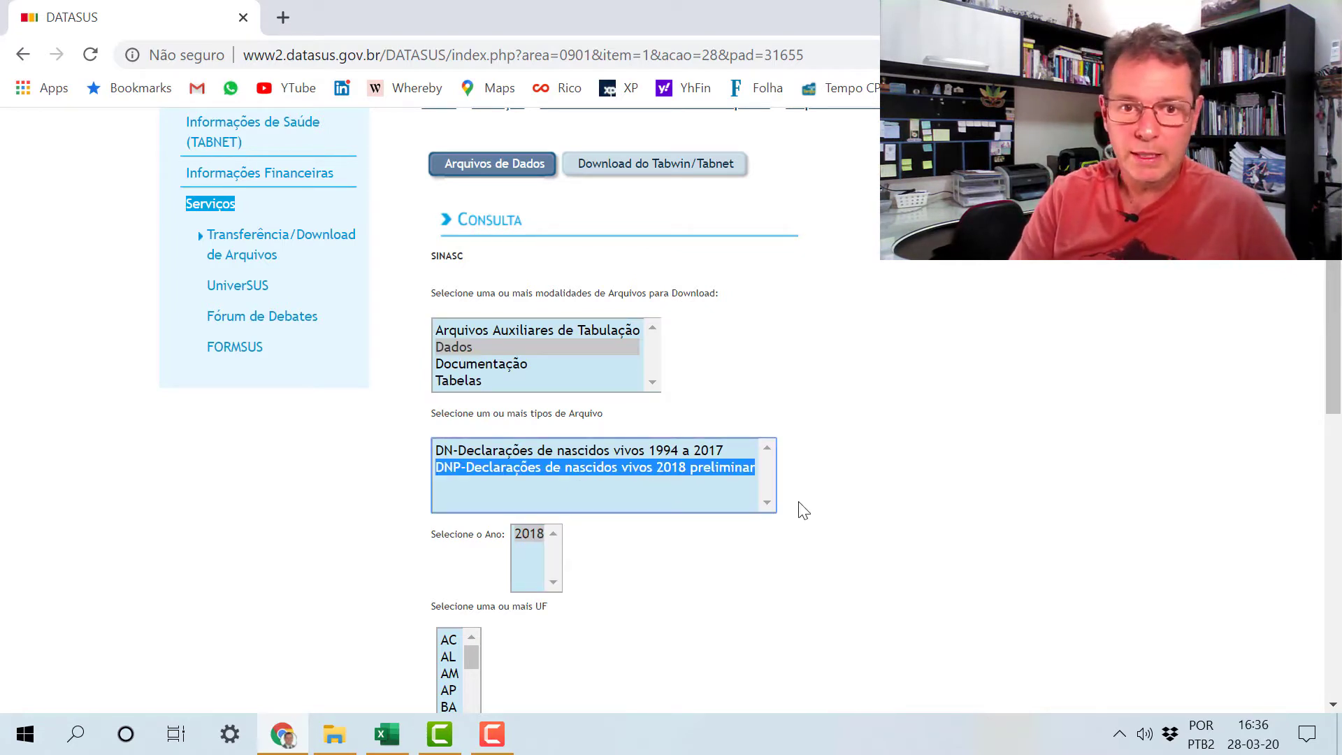
scroll(751, 570, down, 3)
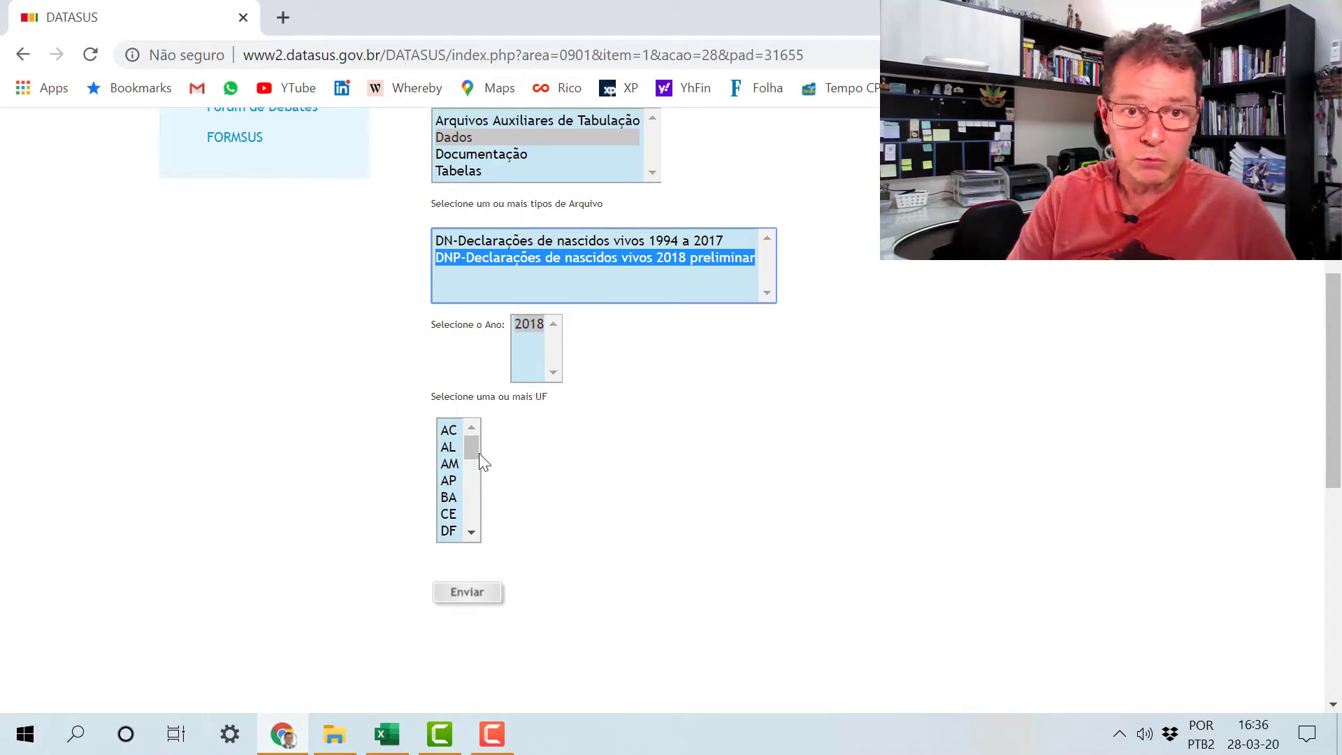
drag(471, 449, 469, 530)
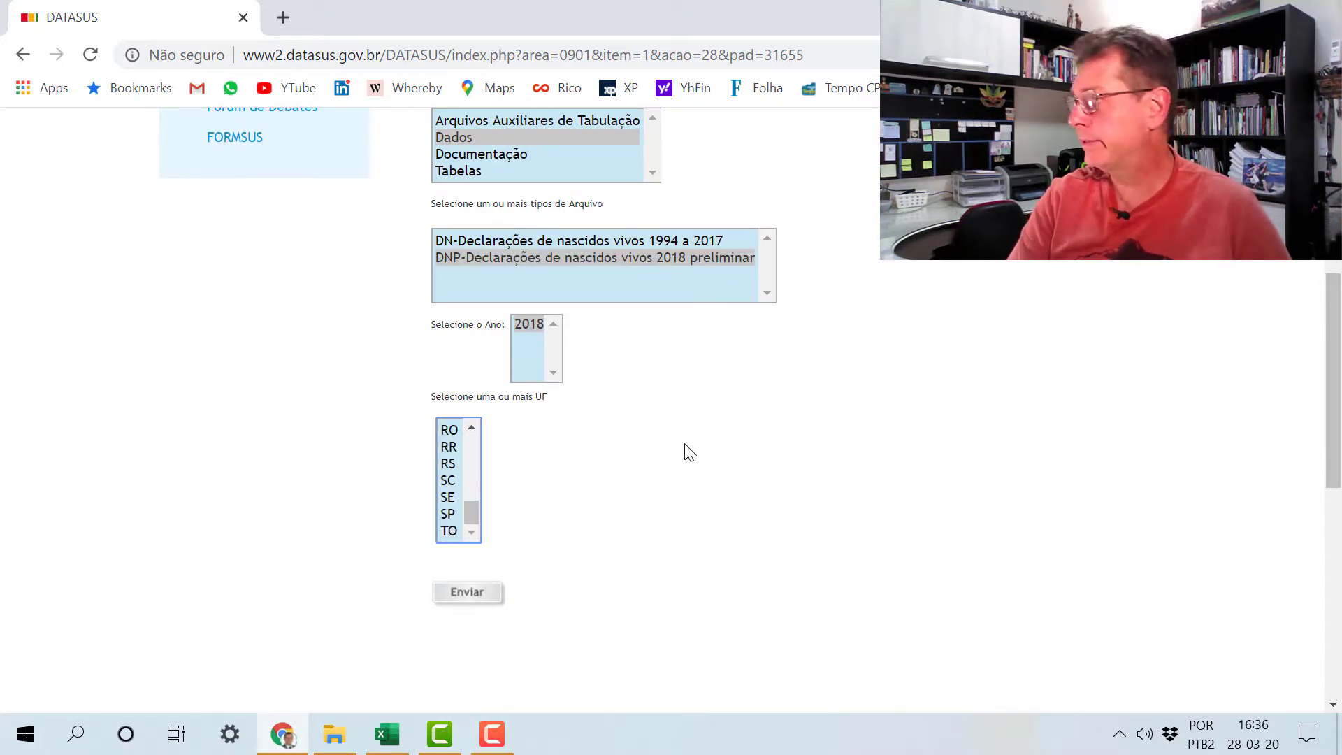
click(450, 514)
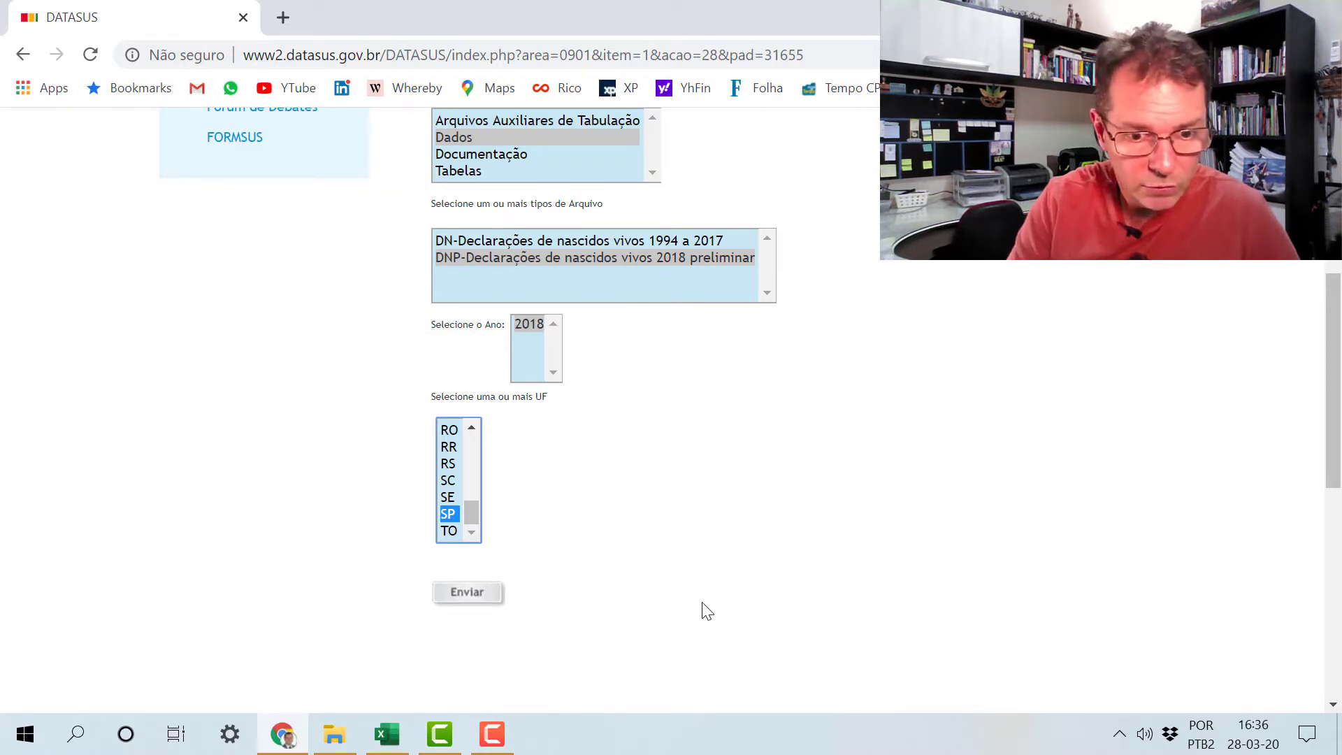
Switch to File Explorer, inspect the raw contents of DNPSP2018.dbf in Notepad, and close the file
click(334, 734)
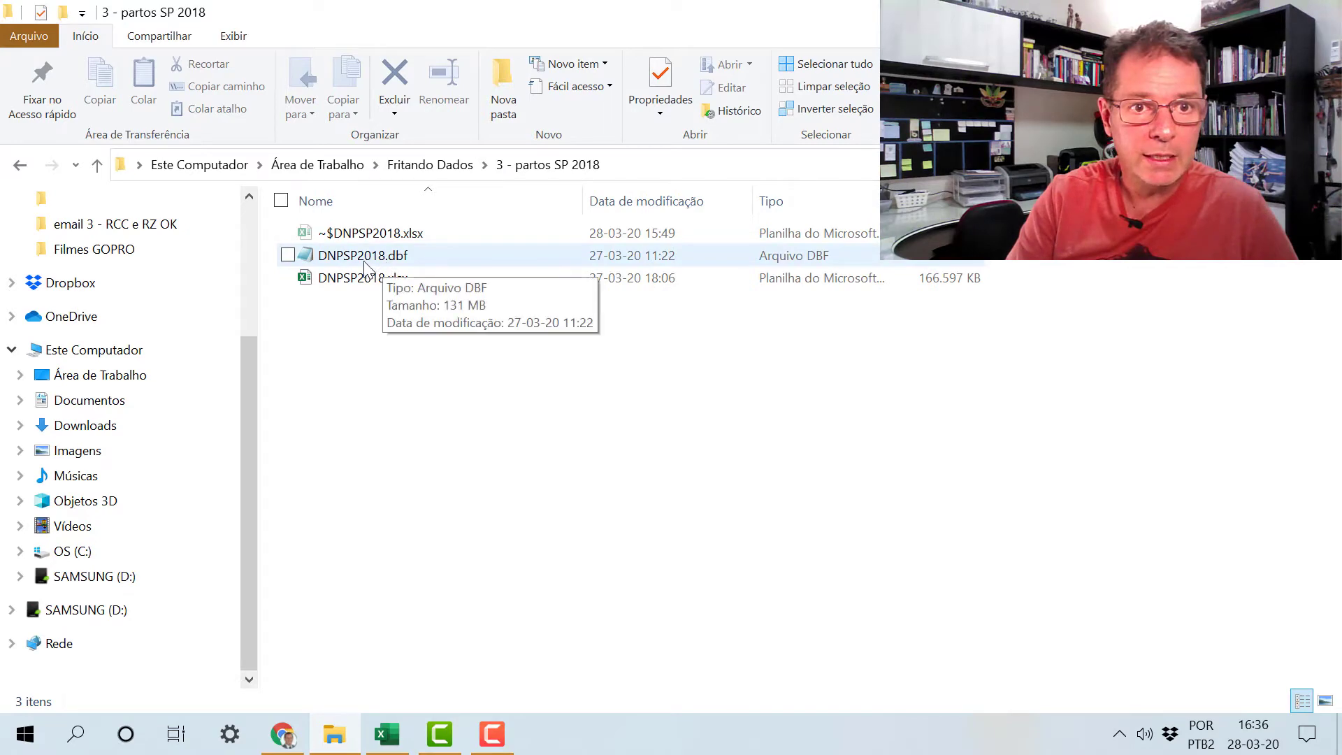
click(368, 267)
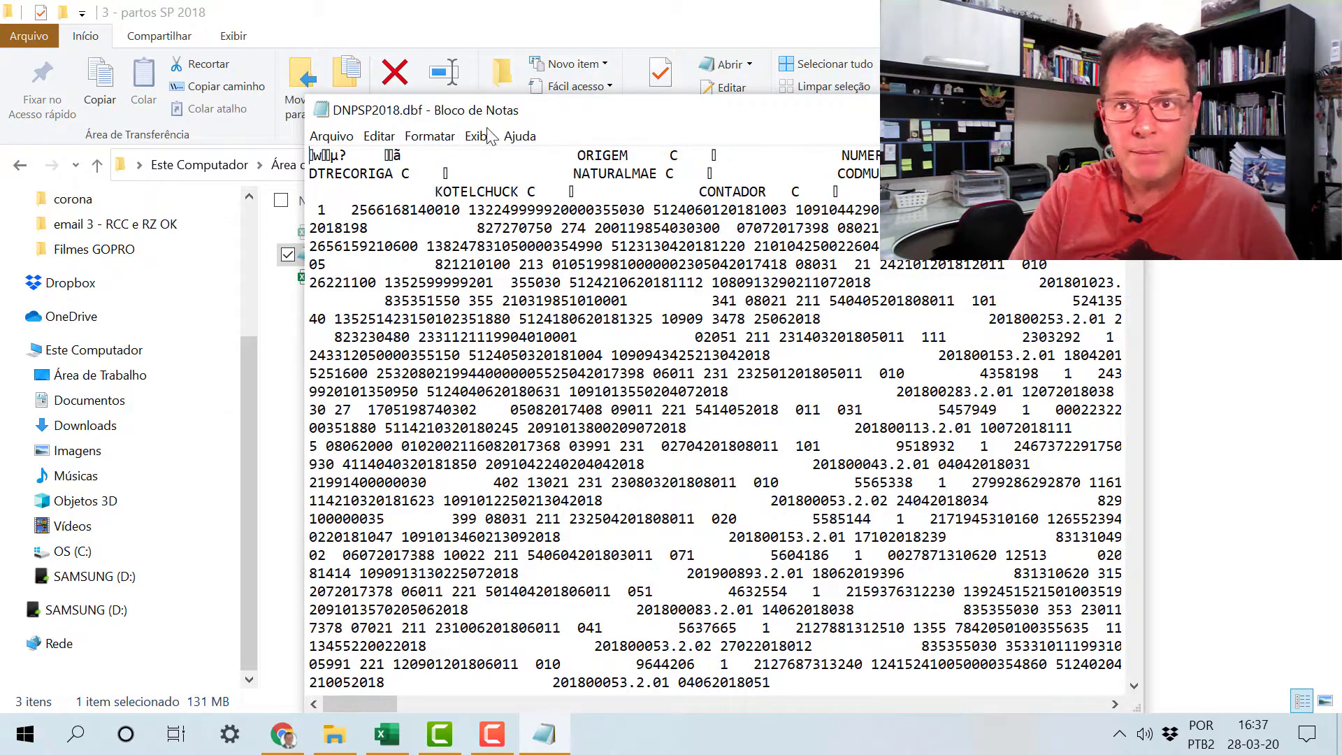
key(super+Up)
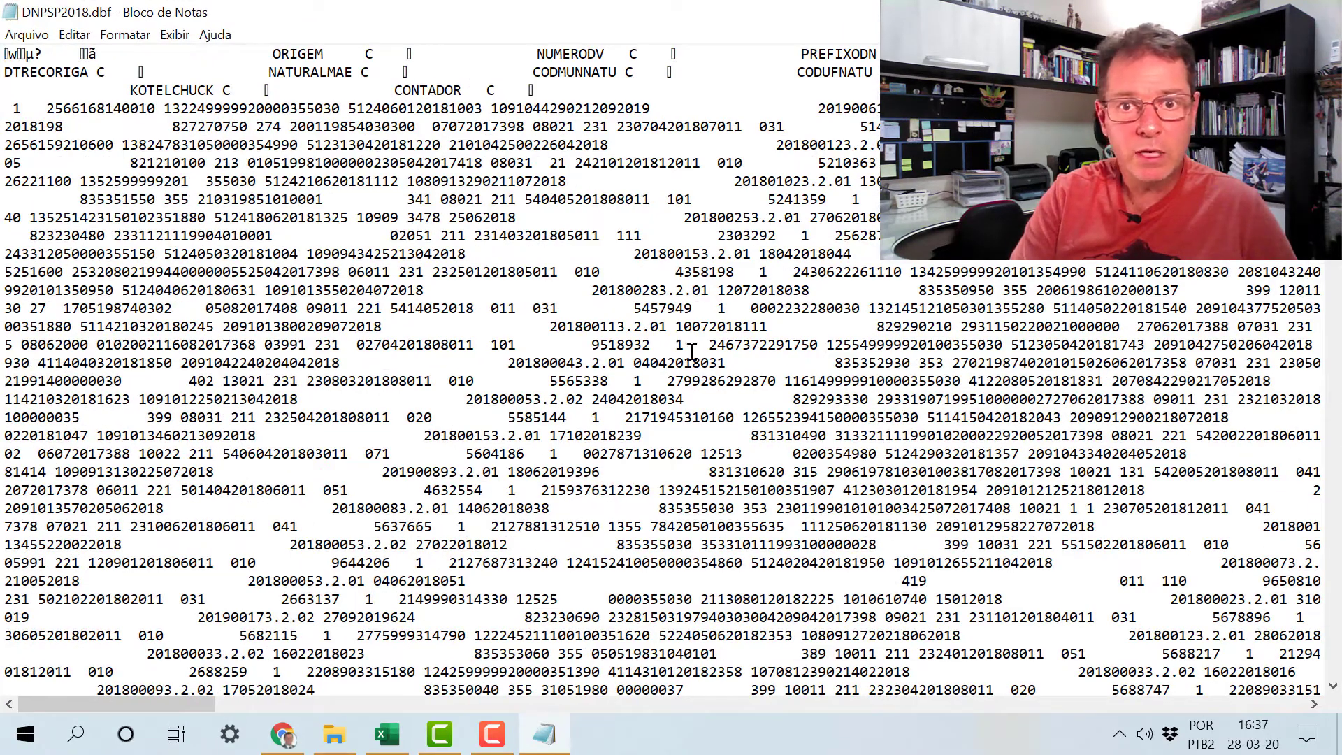
scroll(692, 351, down, 10)
scroll(687, 357, down, 2)
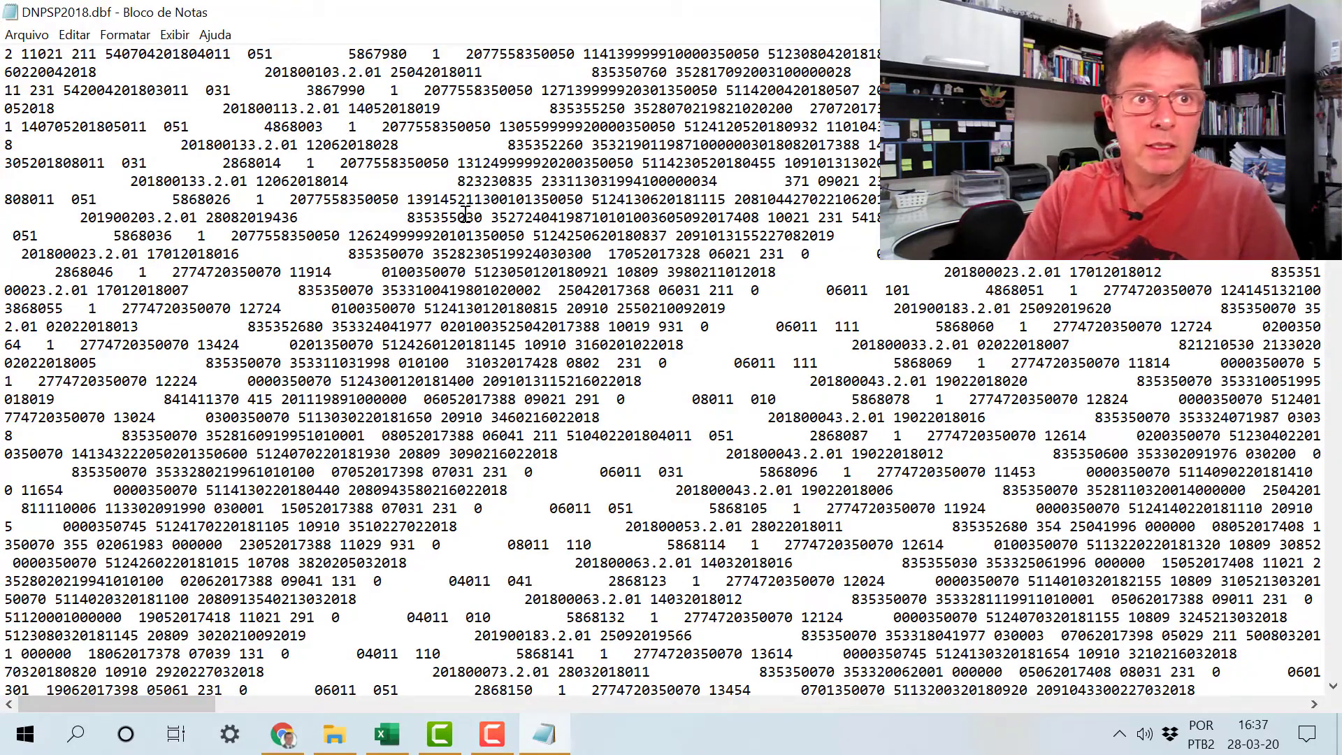
scroll(465, 213, up, 5)
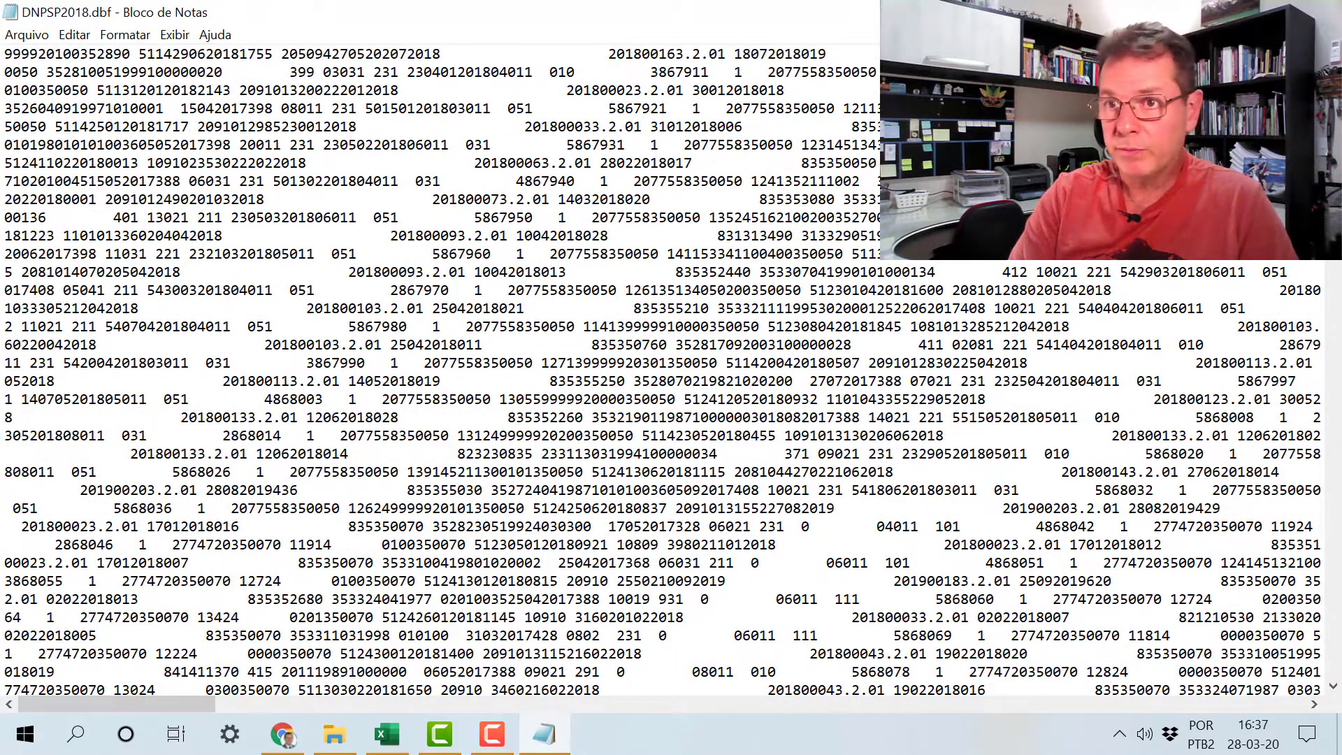
key(alt+F4)
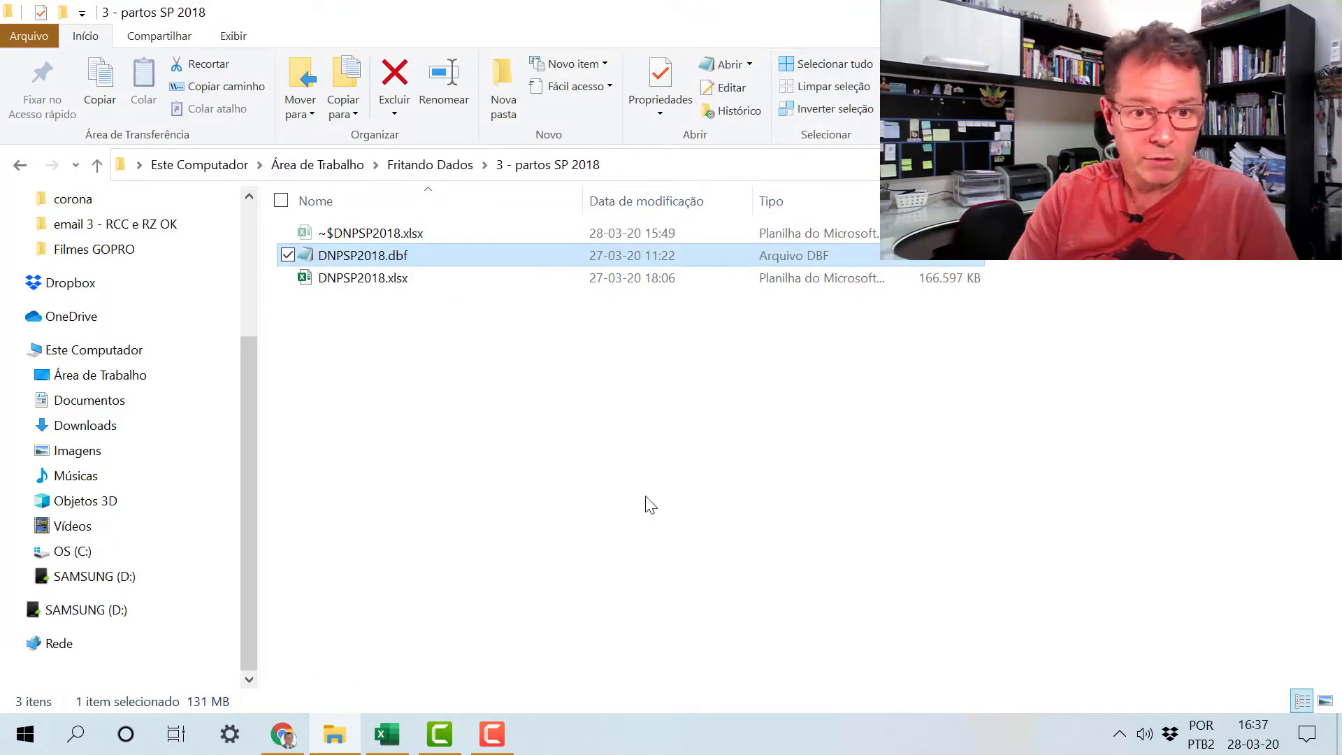
Switch to the DNPSP2018.xlsx workbook in Excel and examine its header row and the CODESTAB column
click(398, 733)
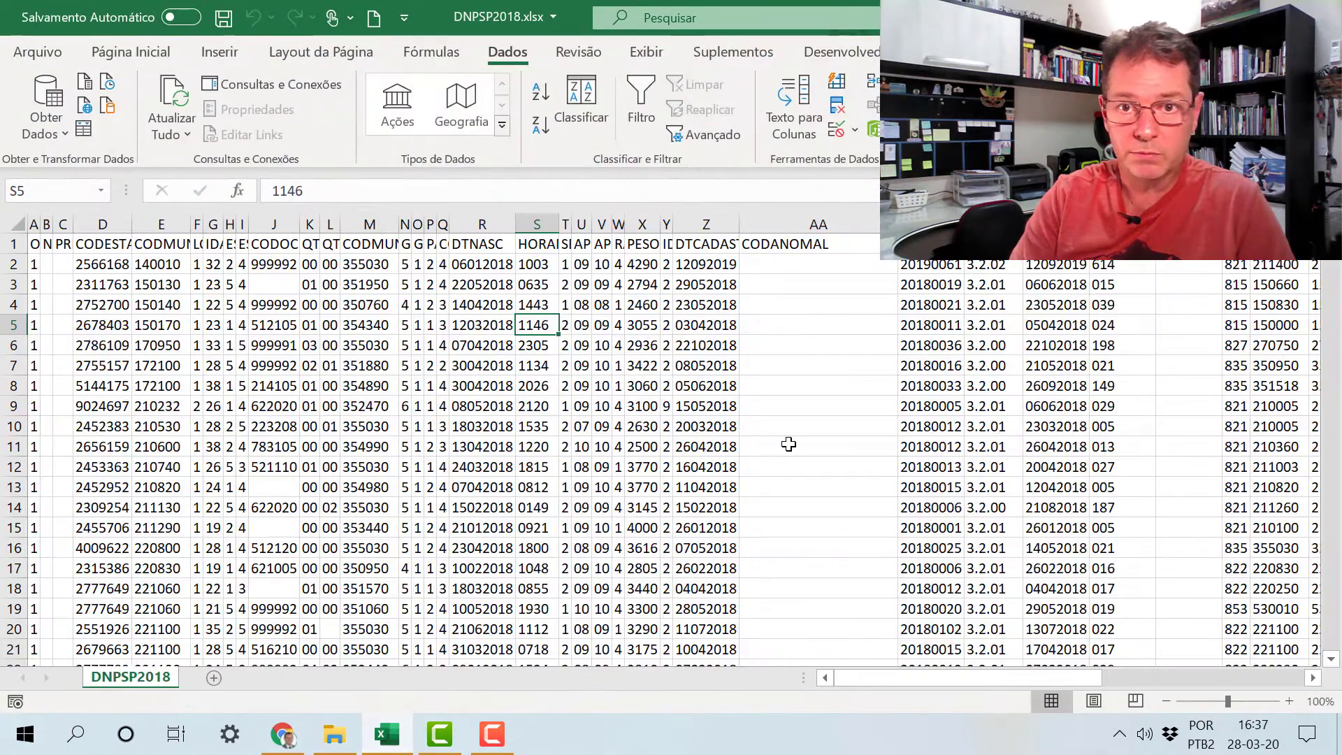
scroll(589, 467, down, 3)
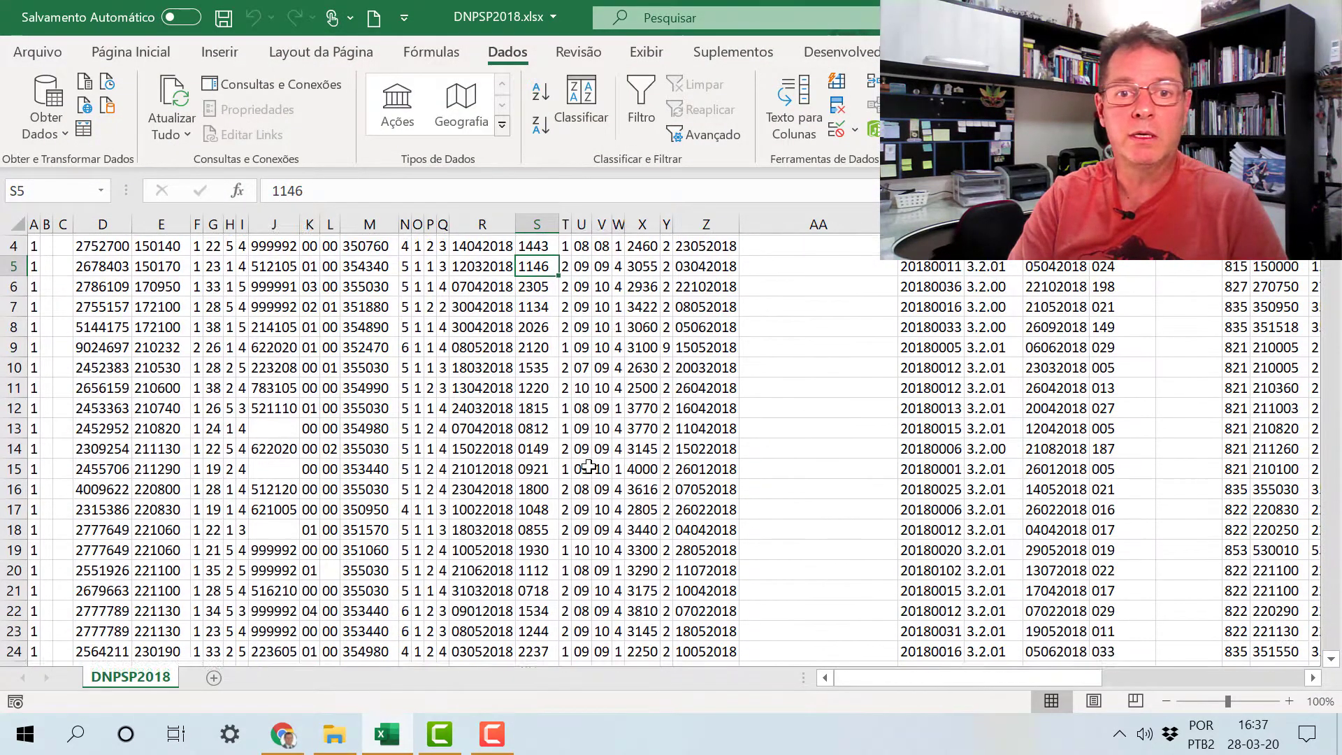
scroll(589, 467, up, 3)
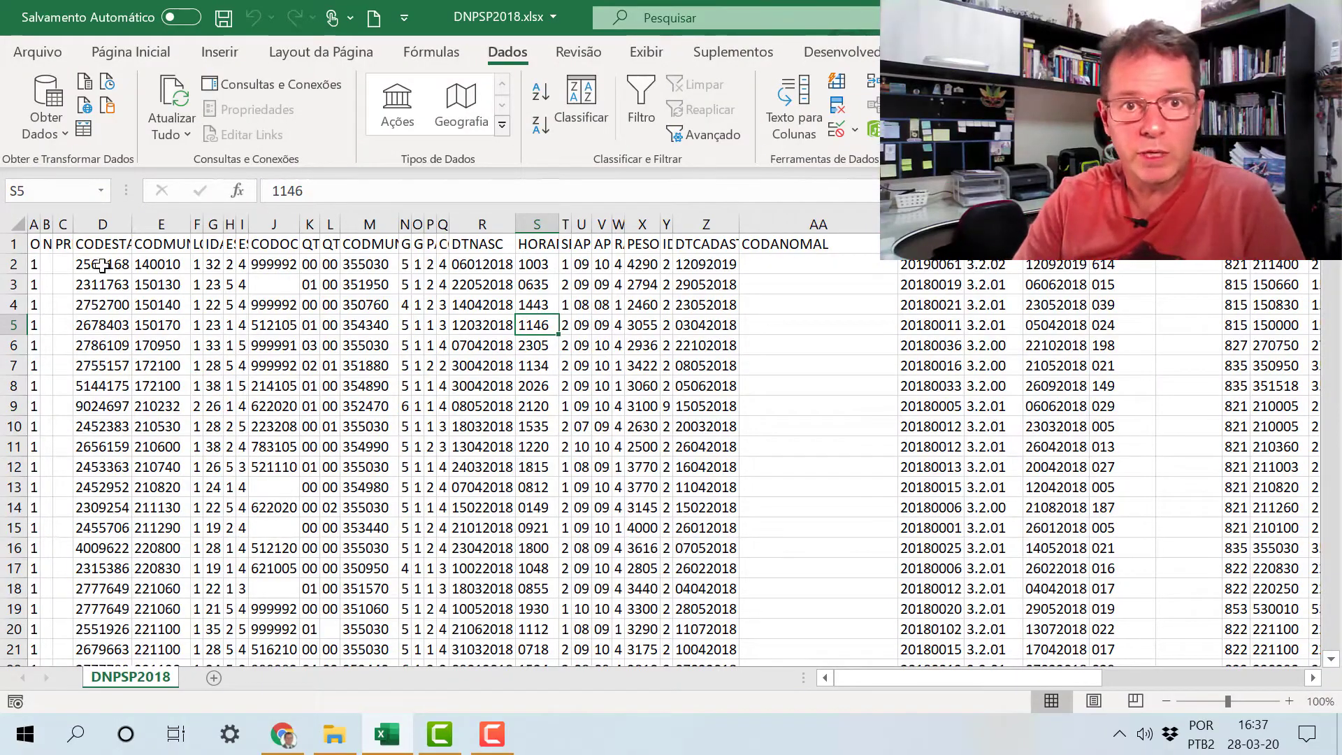
click(14, 245)
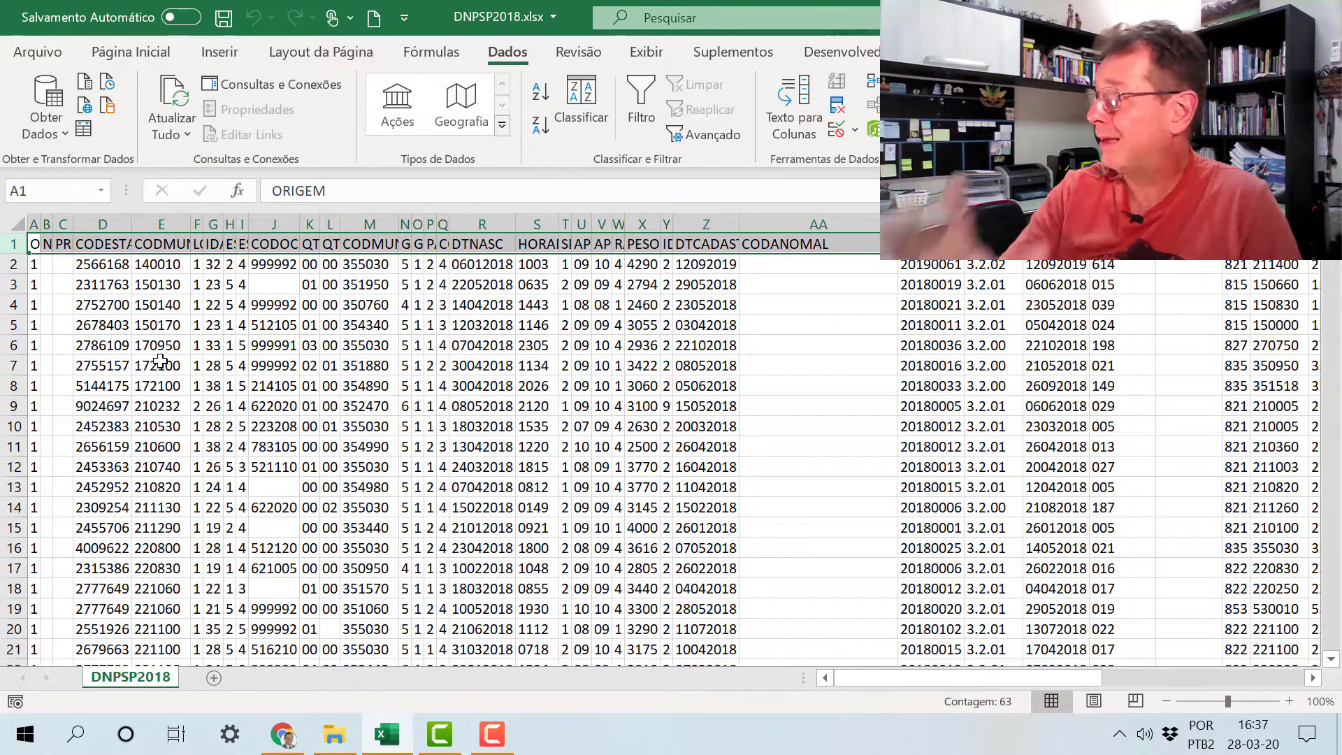
click(213, 284)
click(33, 243)
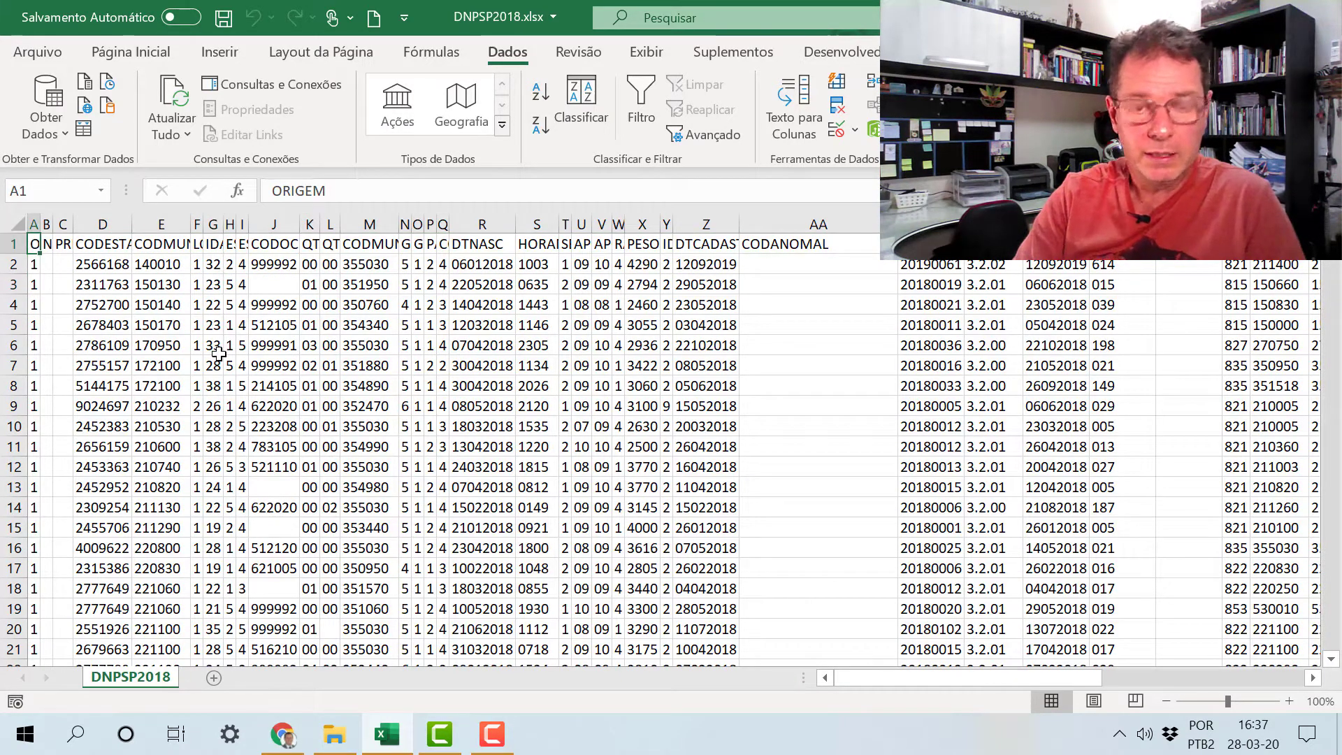
key(Right)
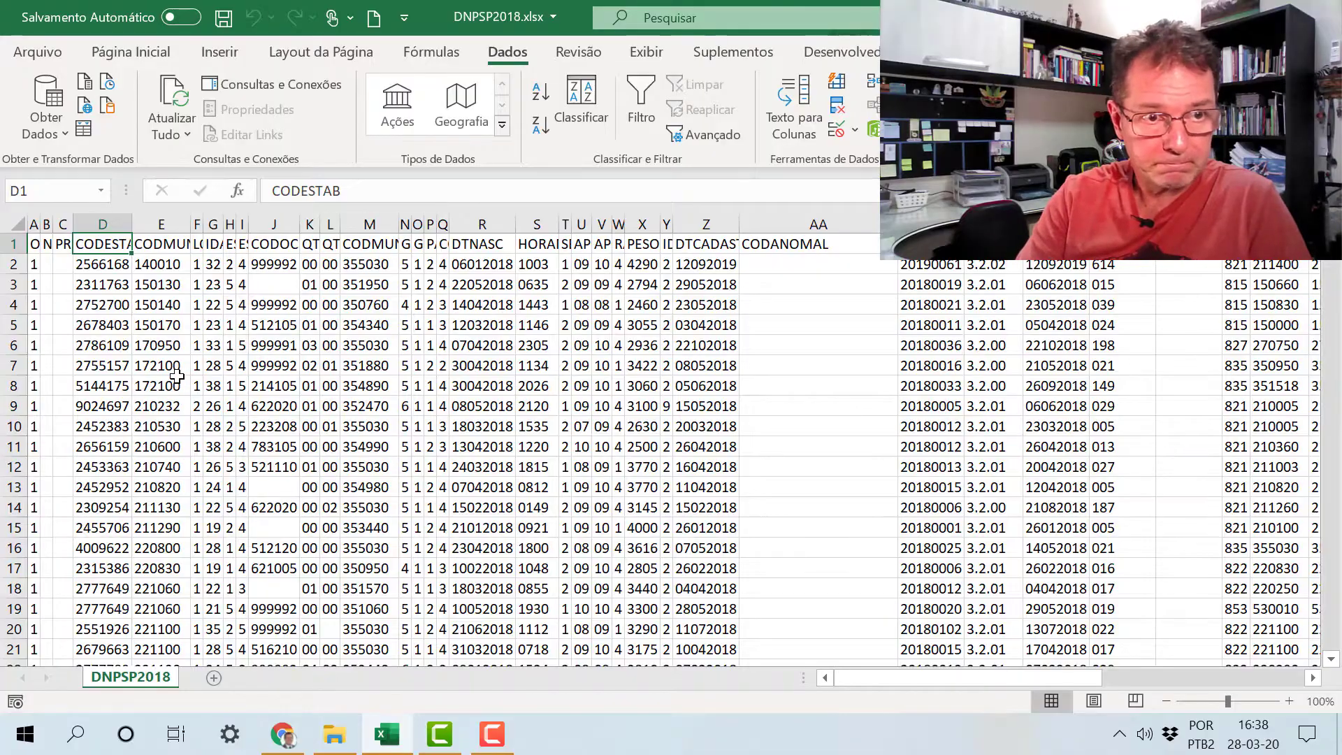
click(104, 305)
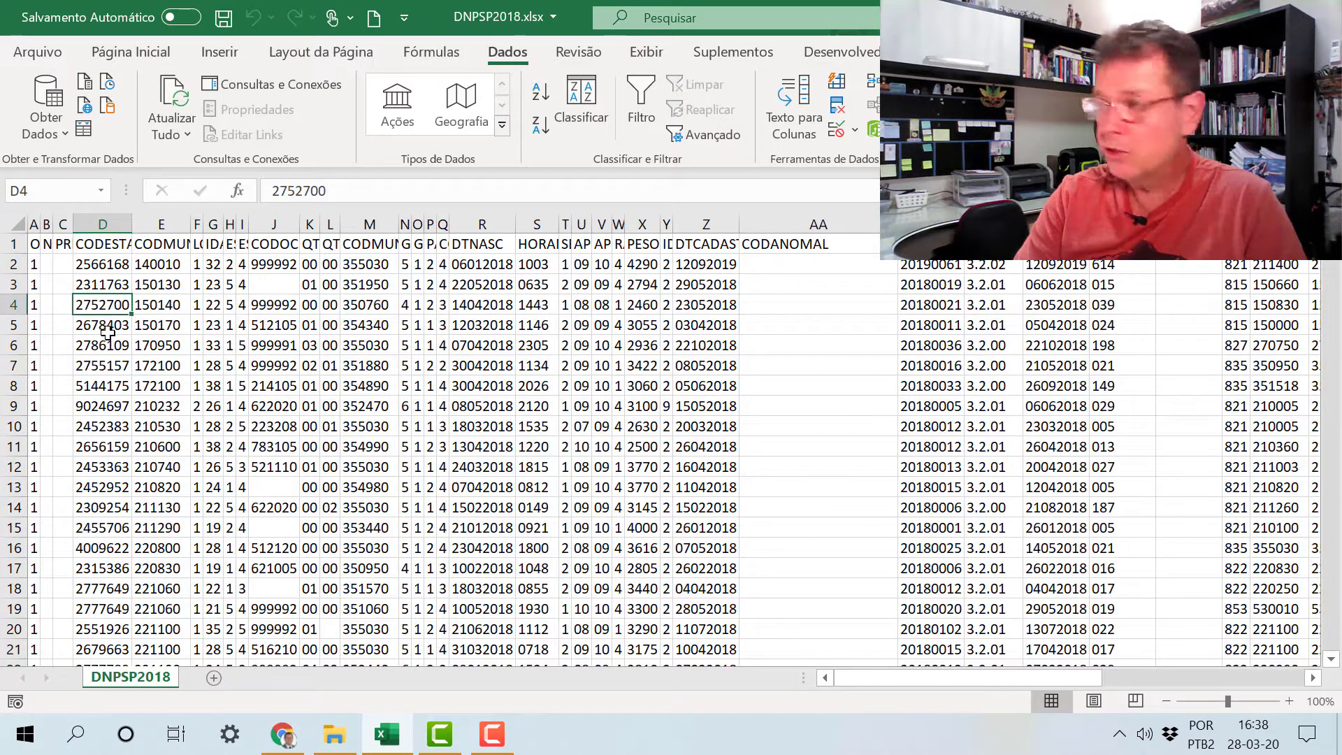
Jump from cell A5 to the last record in column A and inspect the rows around the end of the data
click(34, 322)
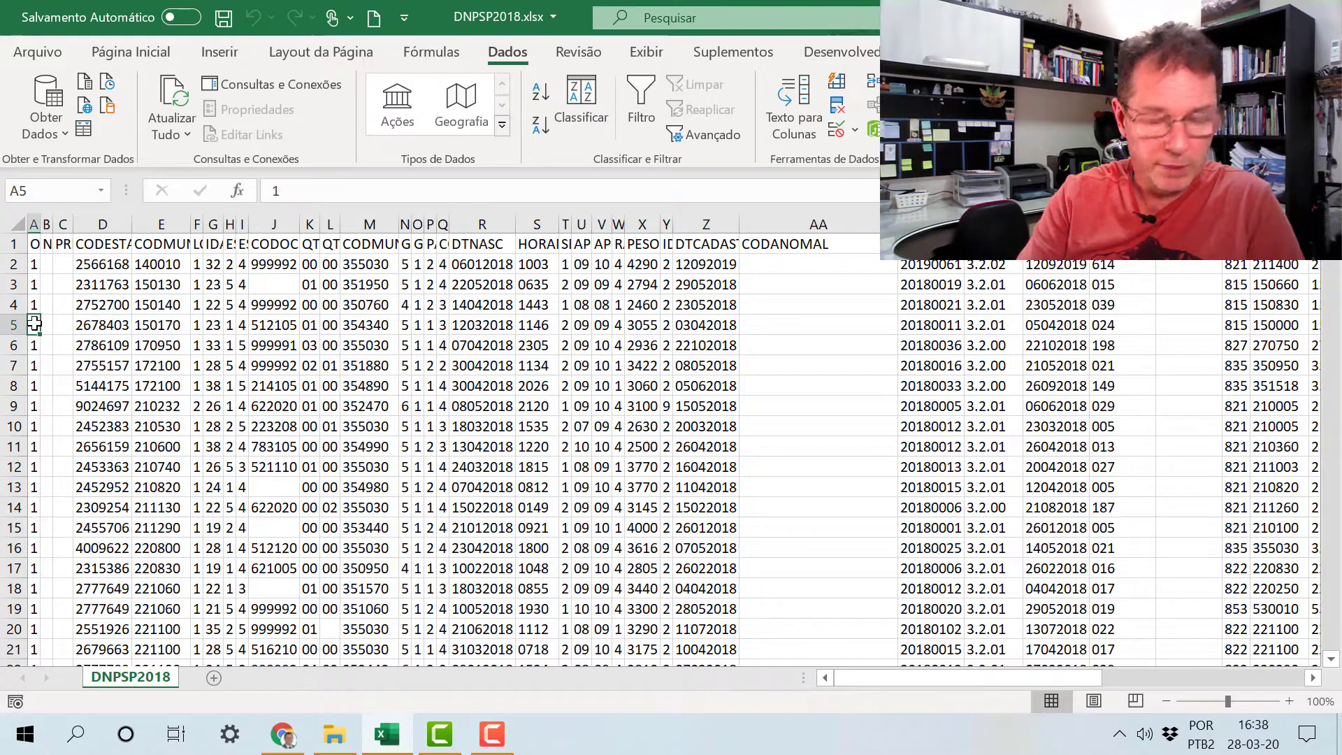
key(End)
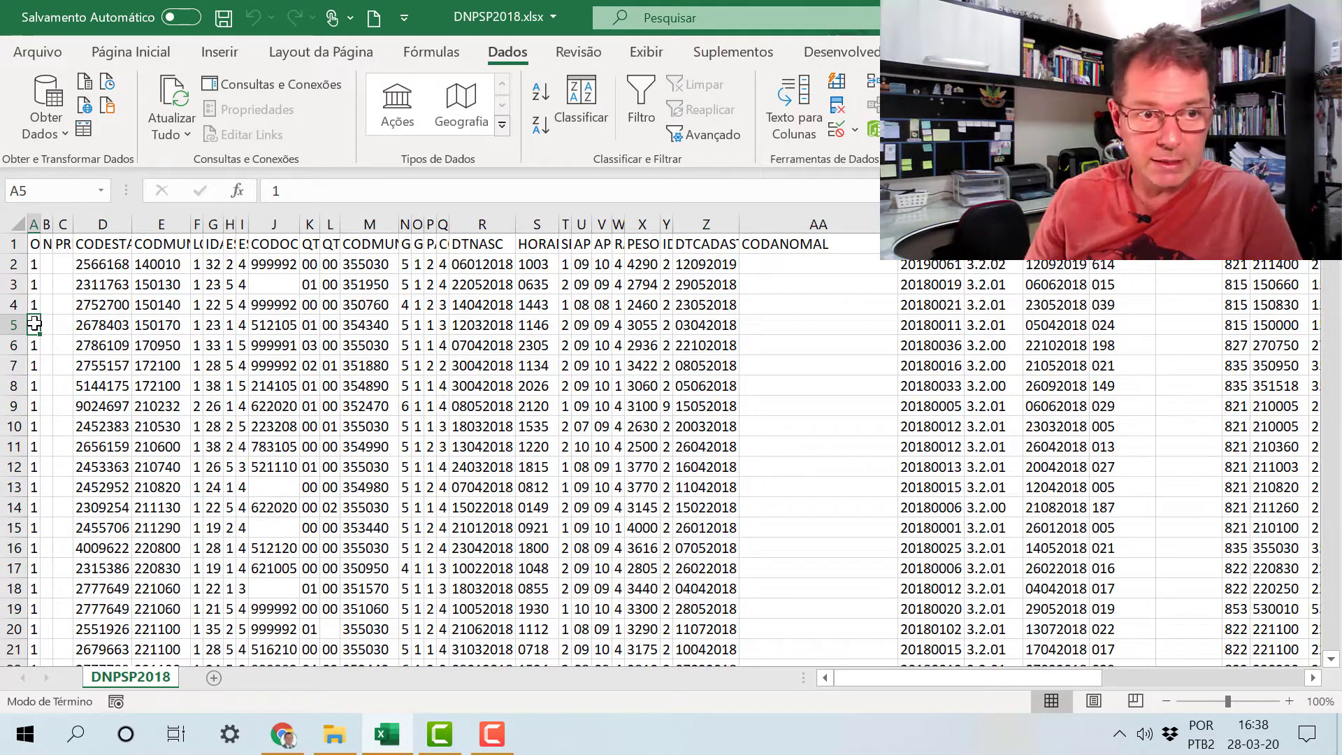
key(Down)
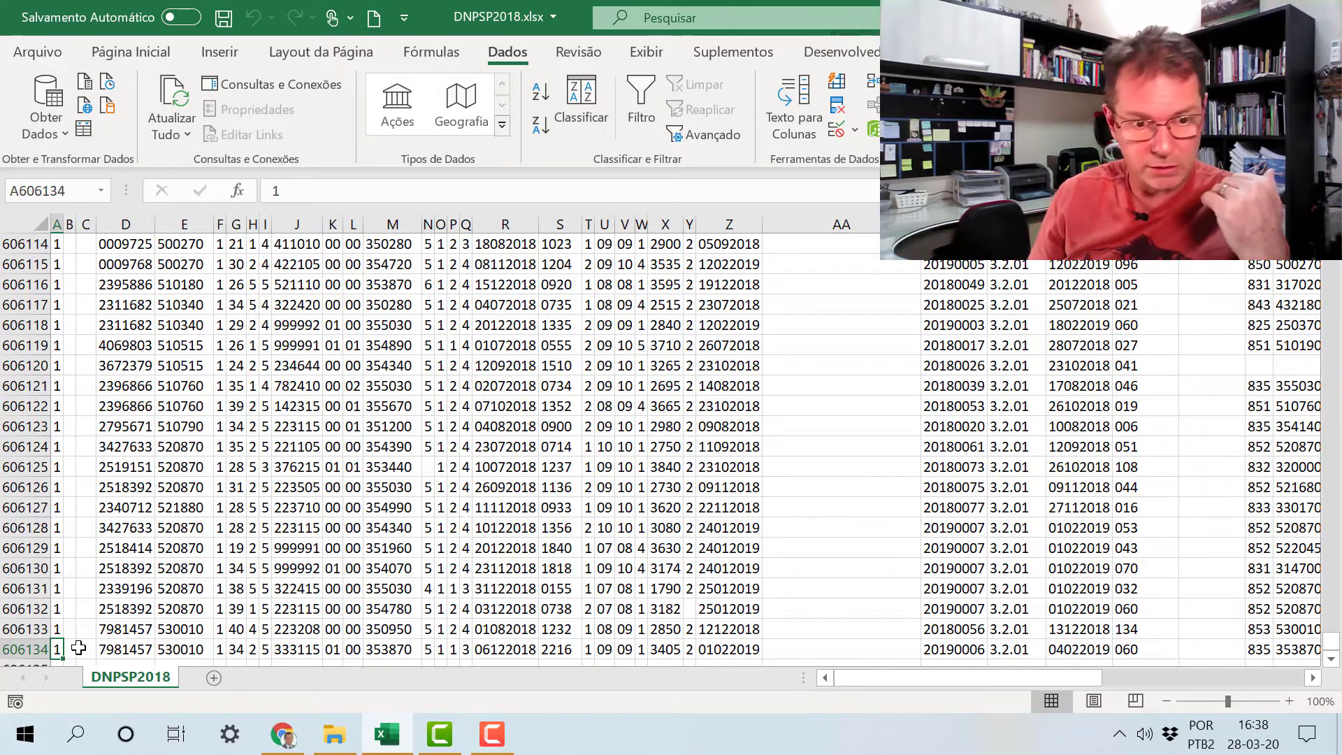
key(Down)
key(Down)
key(Down)
key(Down)
key(Down)
key(Up)
key(Up)
key(Up)
key(Up)
key(Up)
key(Up)
key(Up)
key(Up)
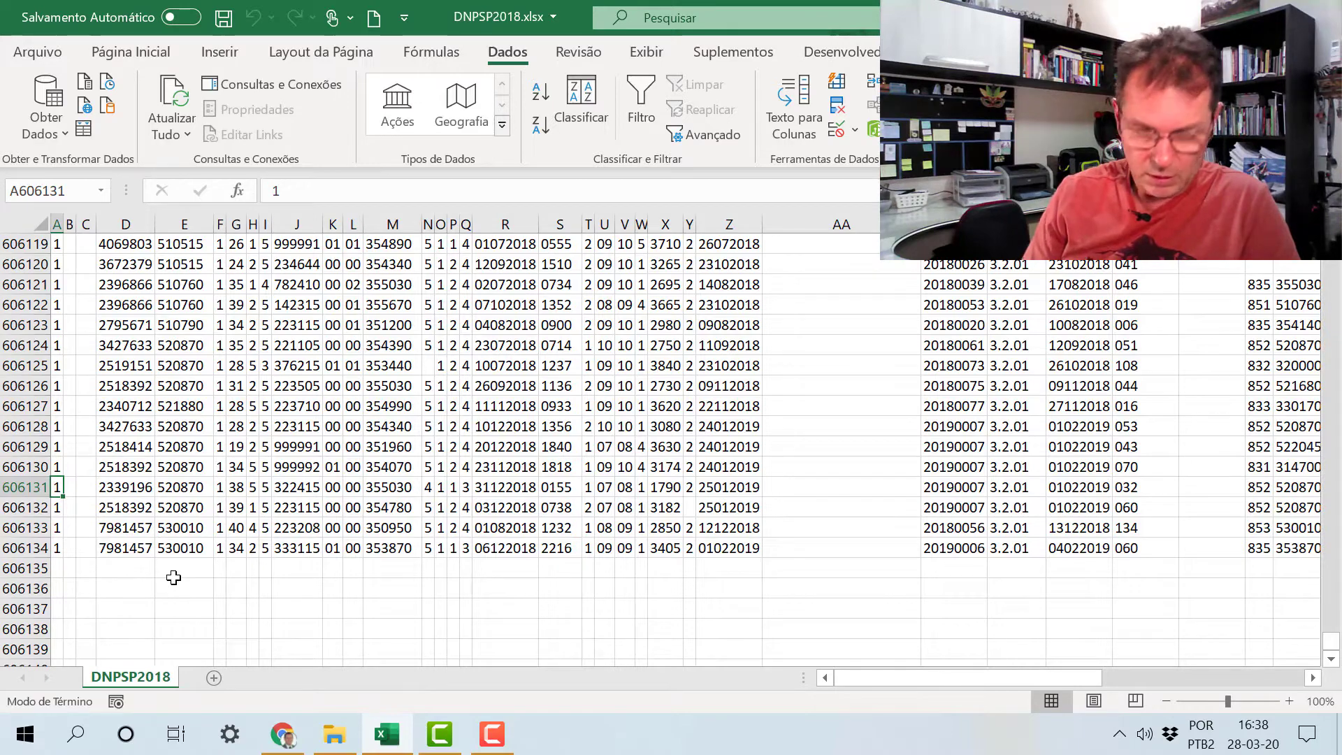
Return to cell A1 and browse the birth records page by page, also viewing the sheet's last columns
key(ctrl+Home)
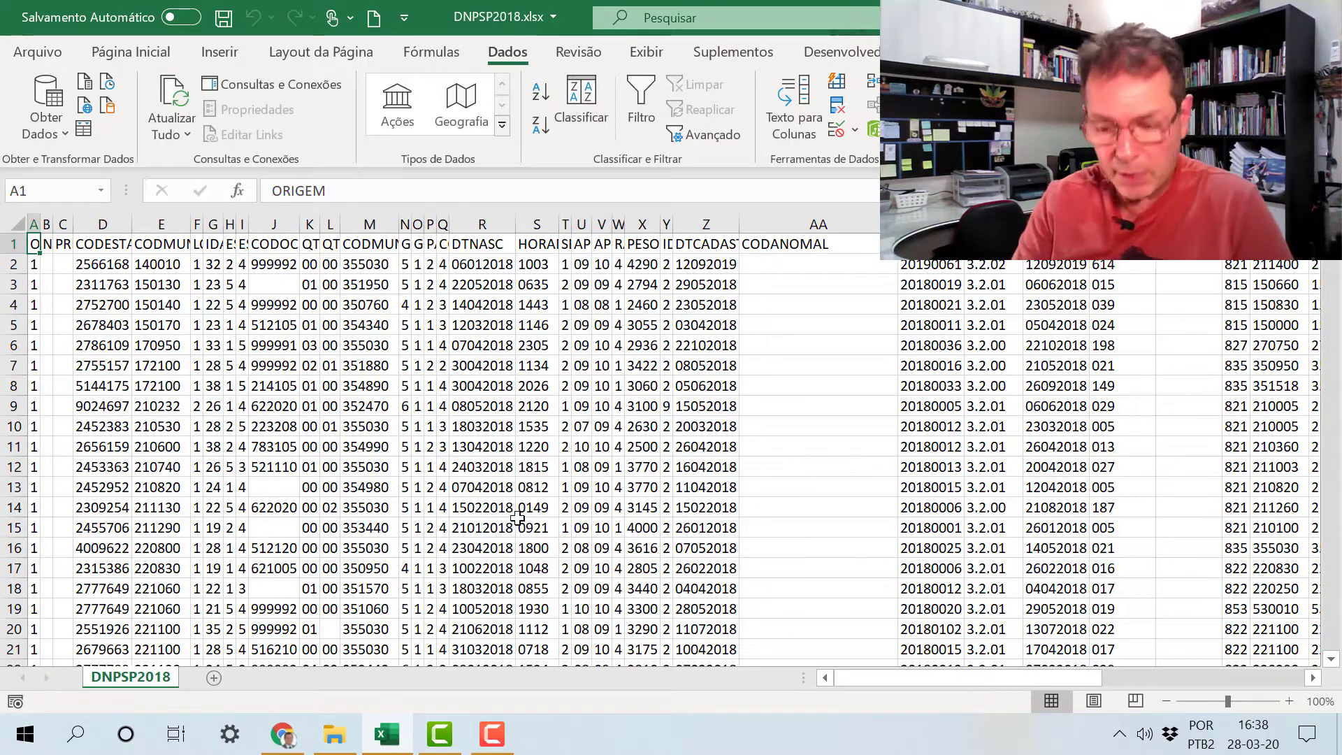
key(Page_Down)
key(Page_Down)
key(Page_Down)
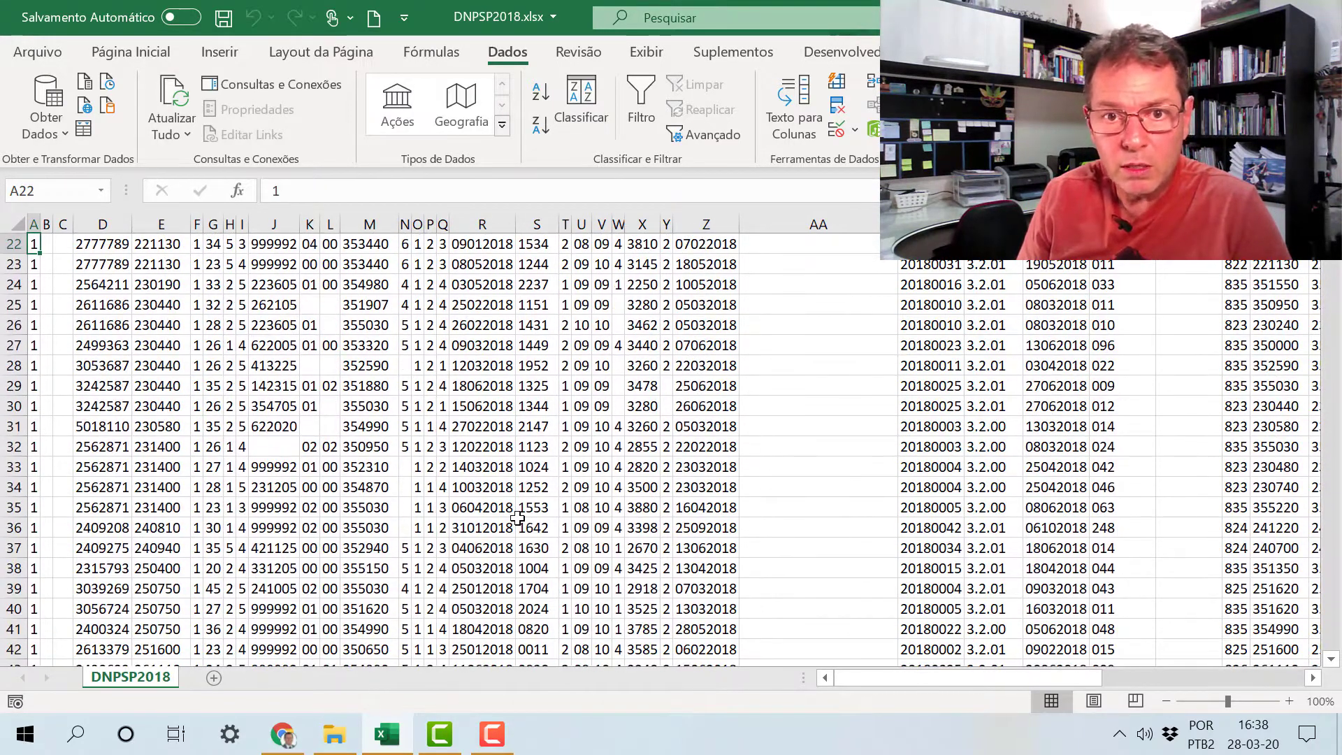
key(Page_Down)
key(Page_Down)
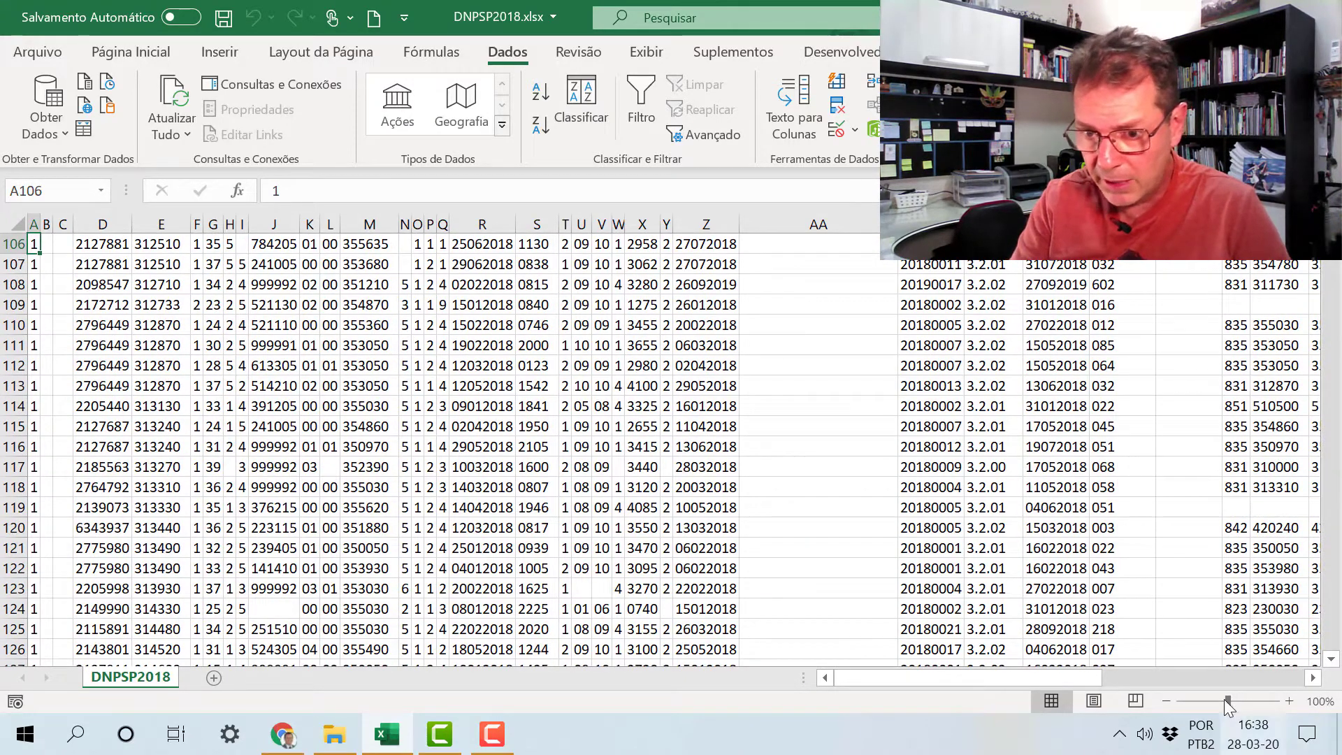
click(1225, 677)
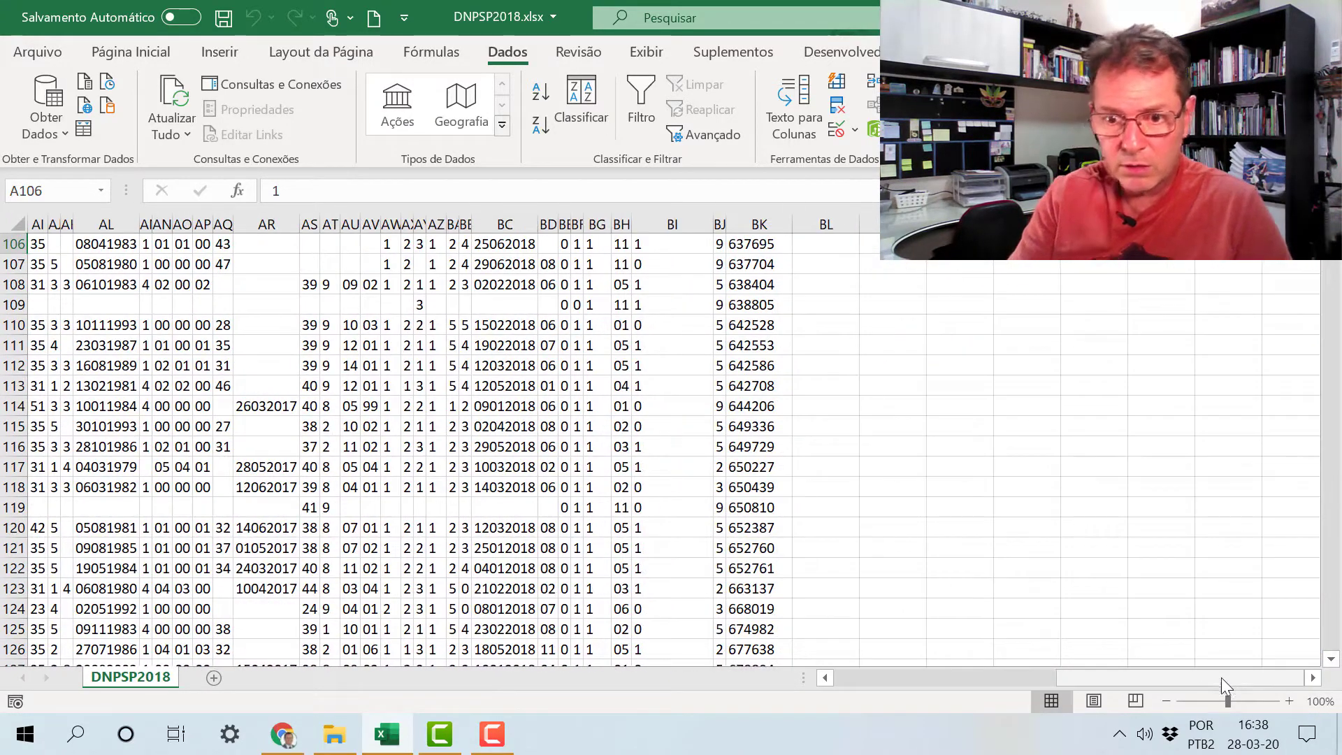
click(985, 678)
key(Page_Down)
key(Page_Down)
key(Page_Down)
key(Page_Down)
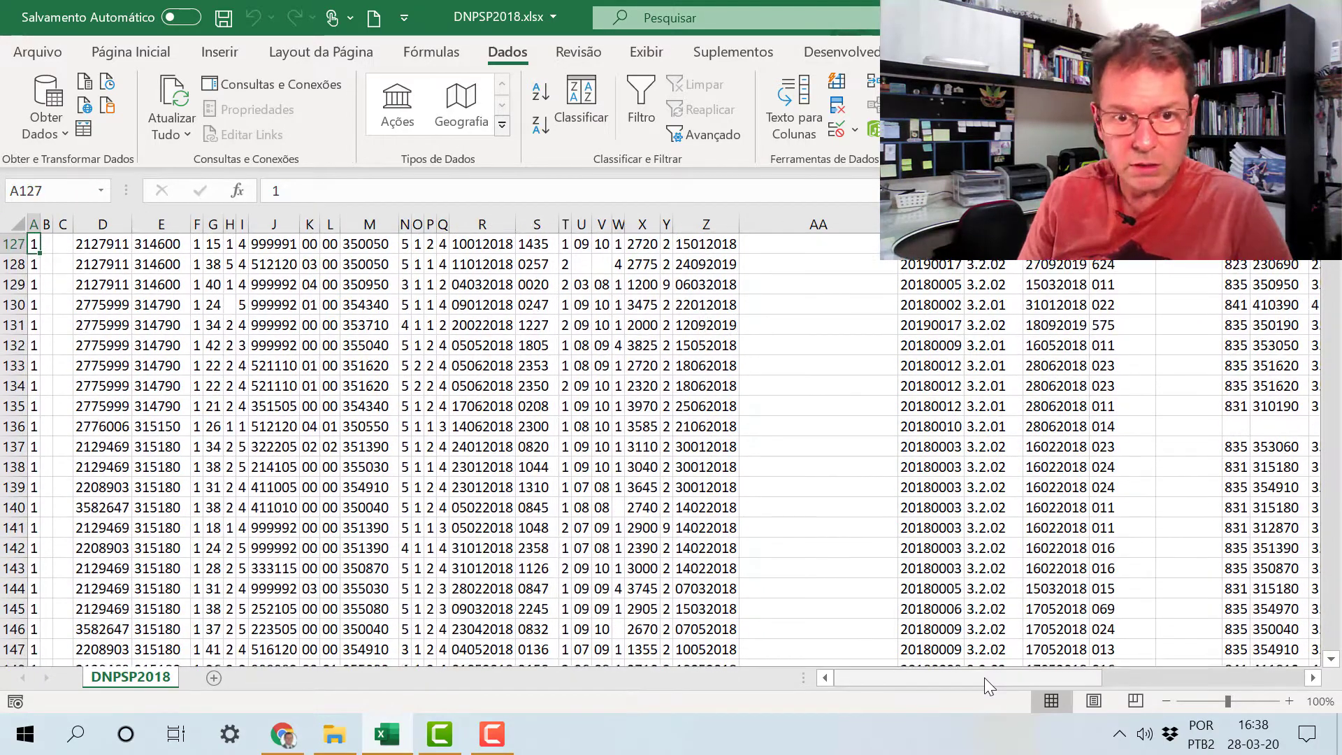
key(Page_Down)
key(Page_Down)
key(Page_Down)
key(Page_Down)
key(Page_Down)
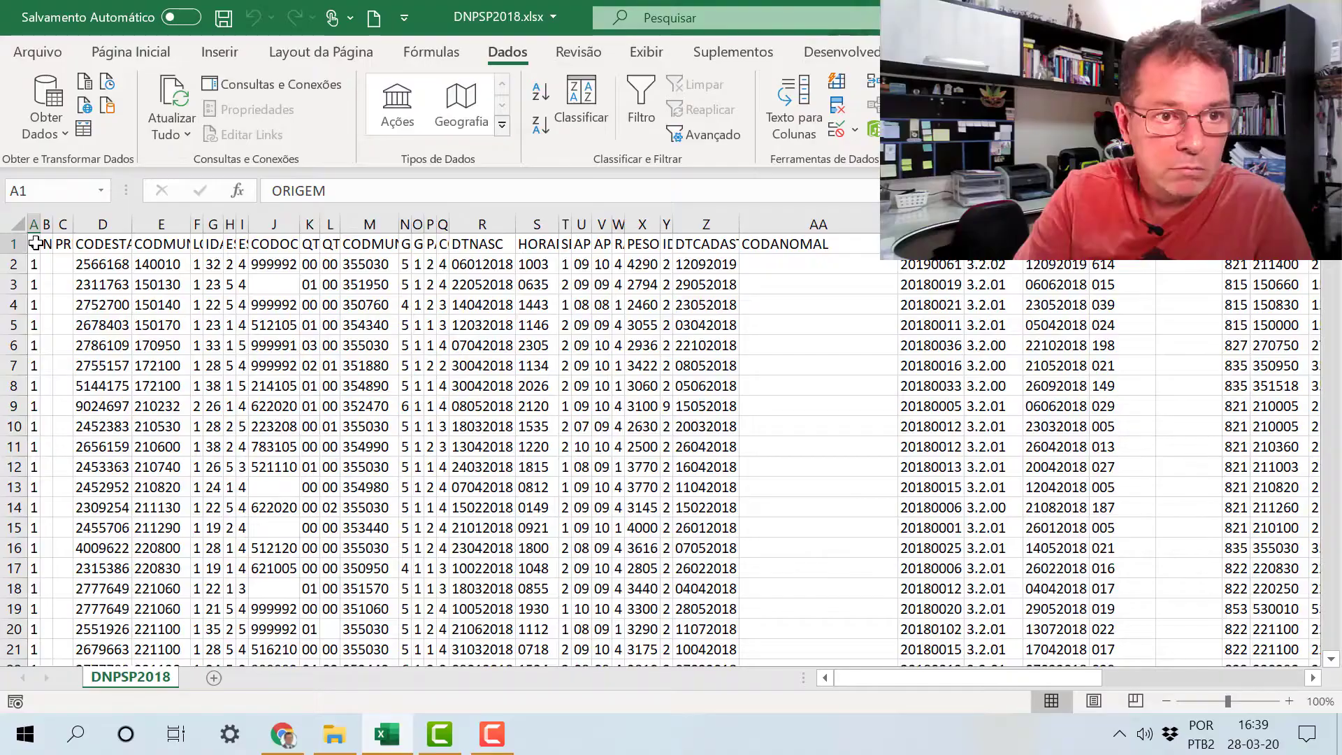
Go through the field names in row 1 one by one, starting from ORIGEM, to review what each column holds
key(Right)
key(Right)
key(Right)
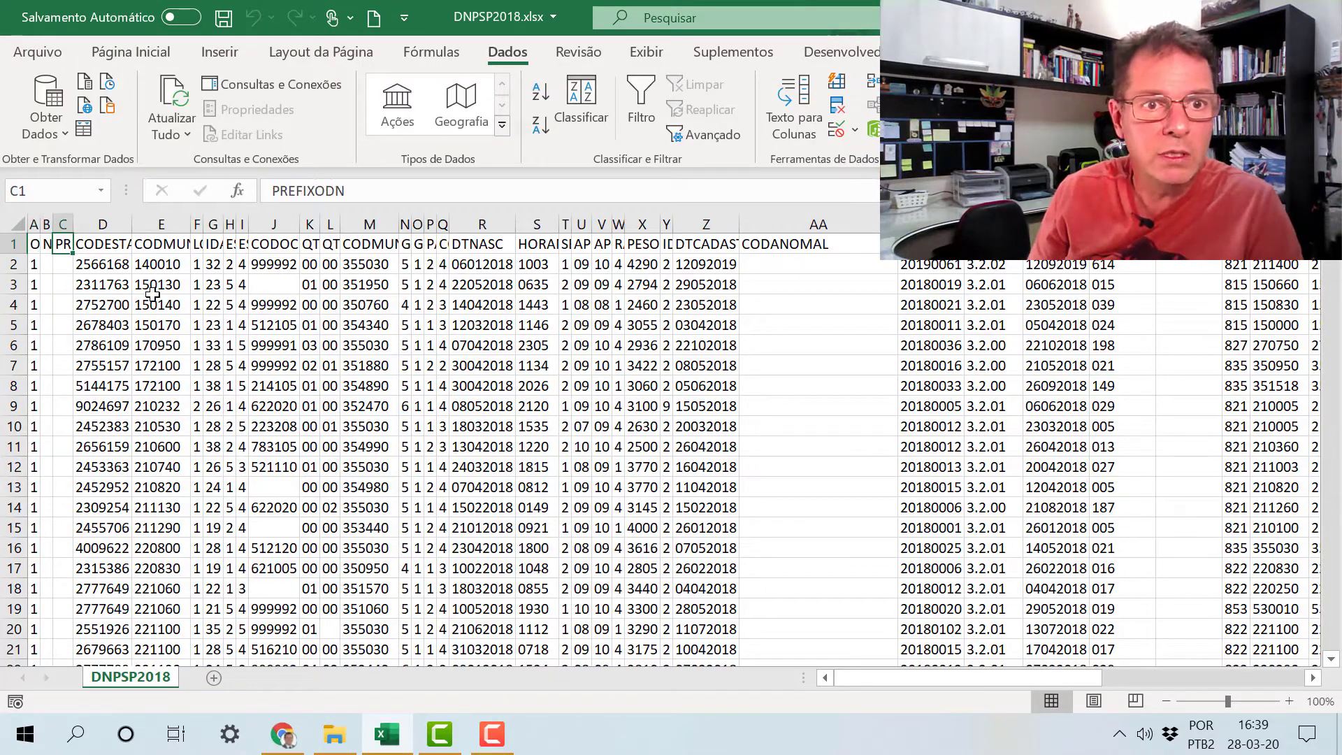
key(Right)
key(Right)
key(Right)
key(Right)
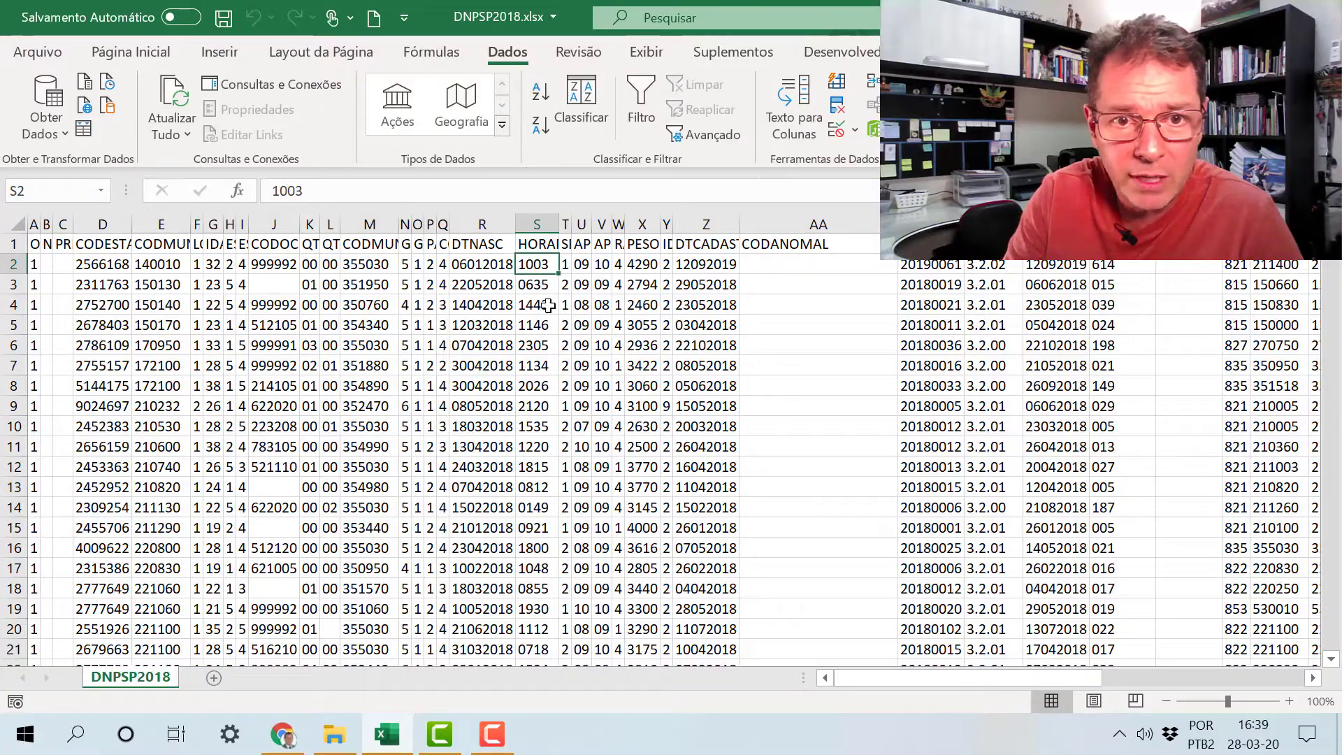
Convert the HORANASC values in column S with Text to Columns, using delimited data, the tab delimiter and the General format
click(536, 323)
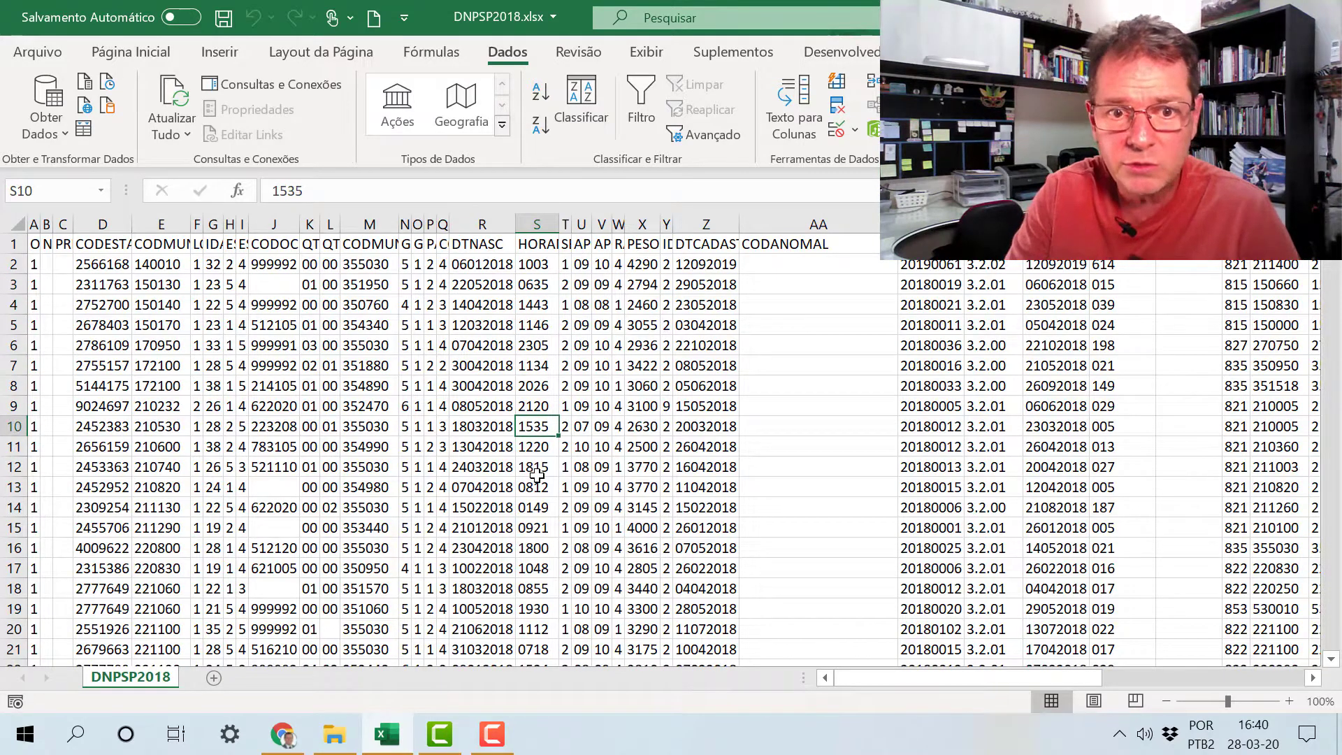
click(539, 223)
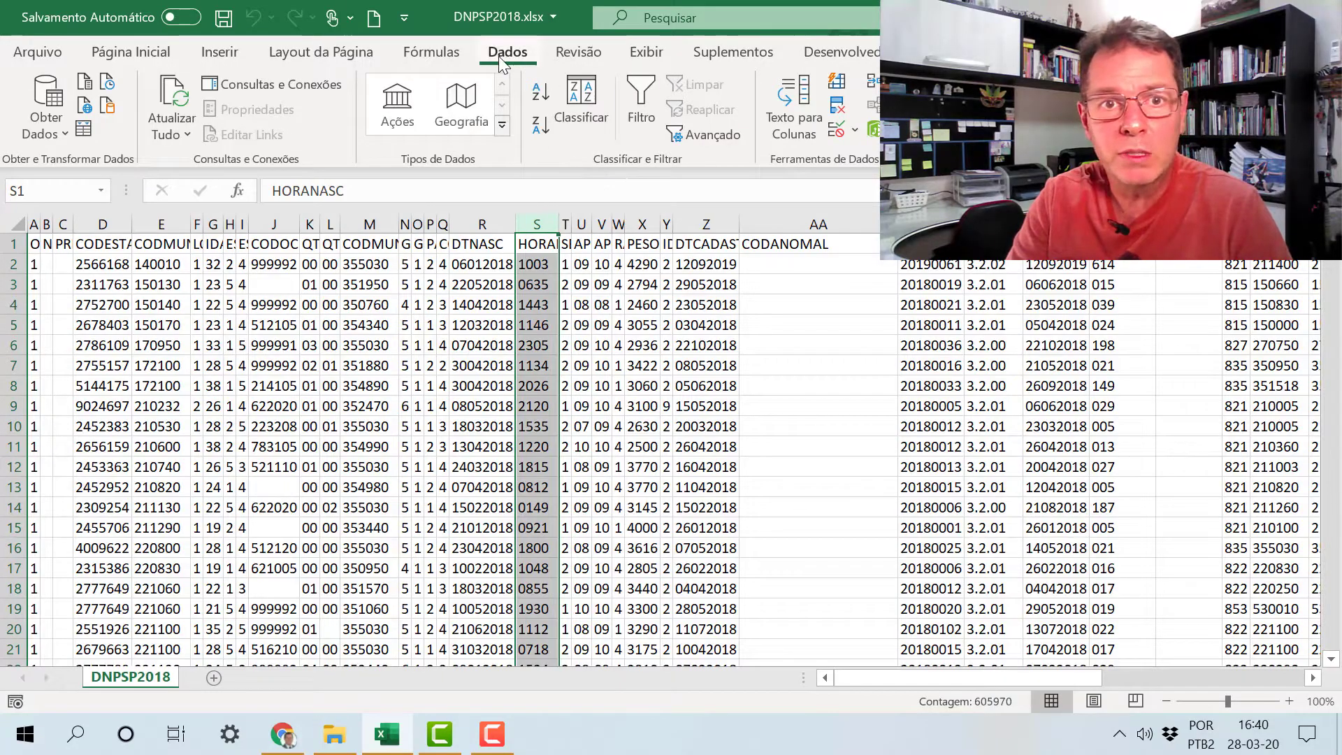
click(796, 126)
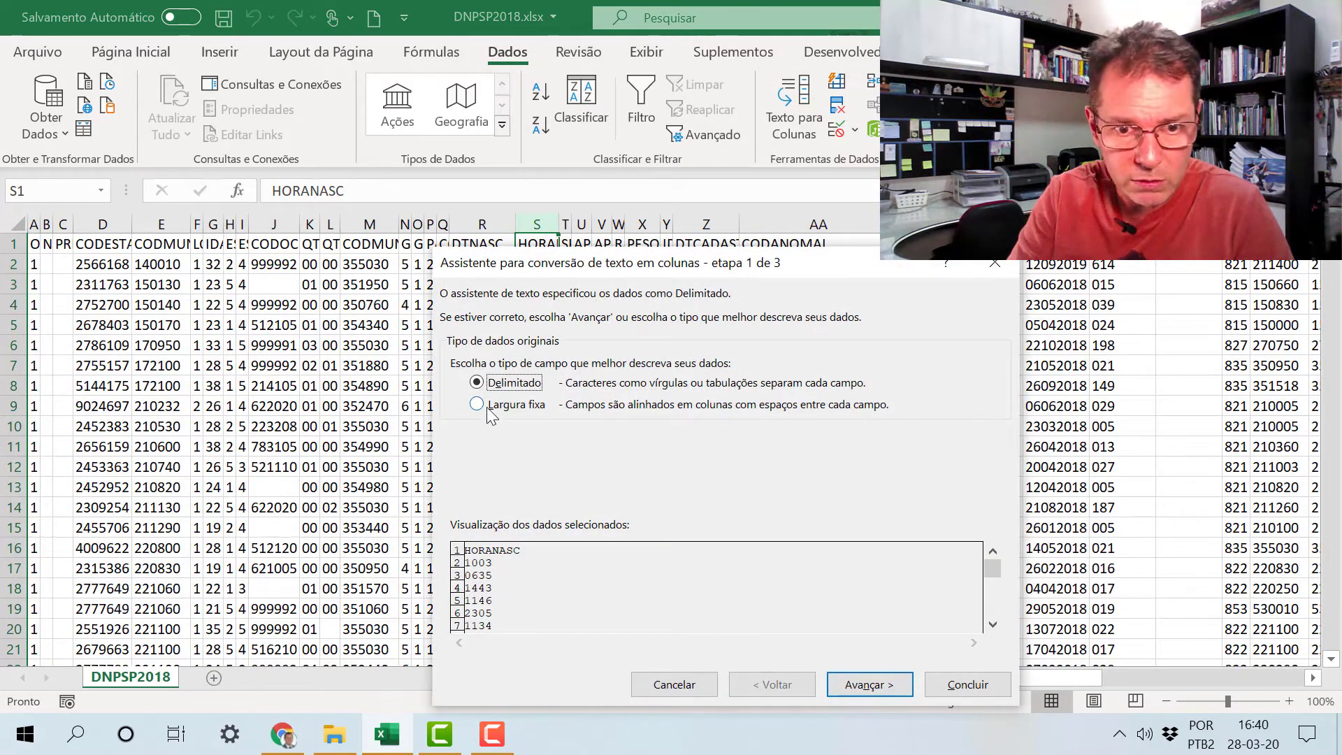
click(869, 692)
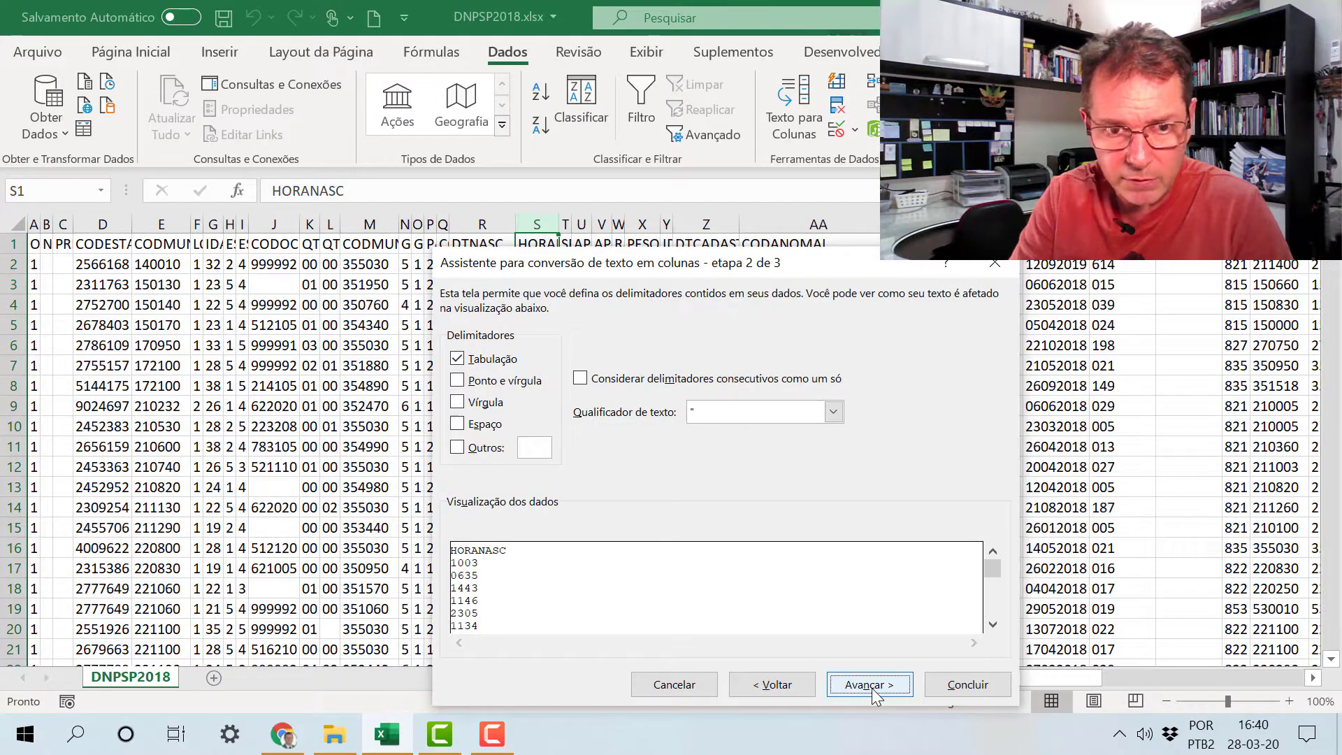
click(871, 688)
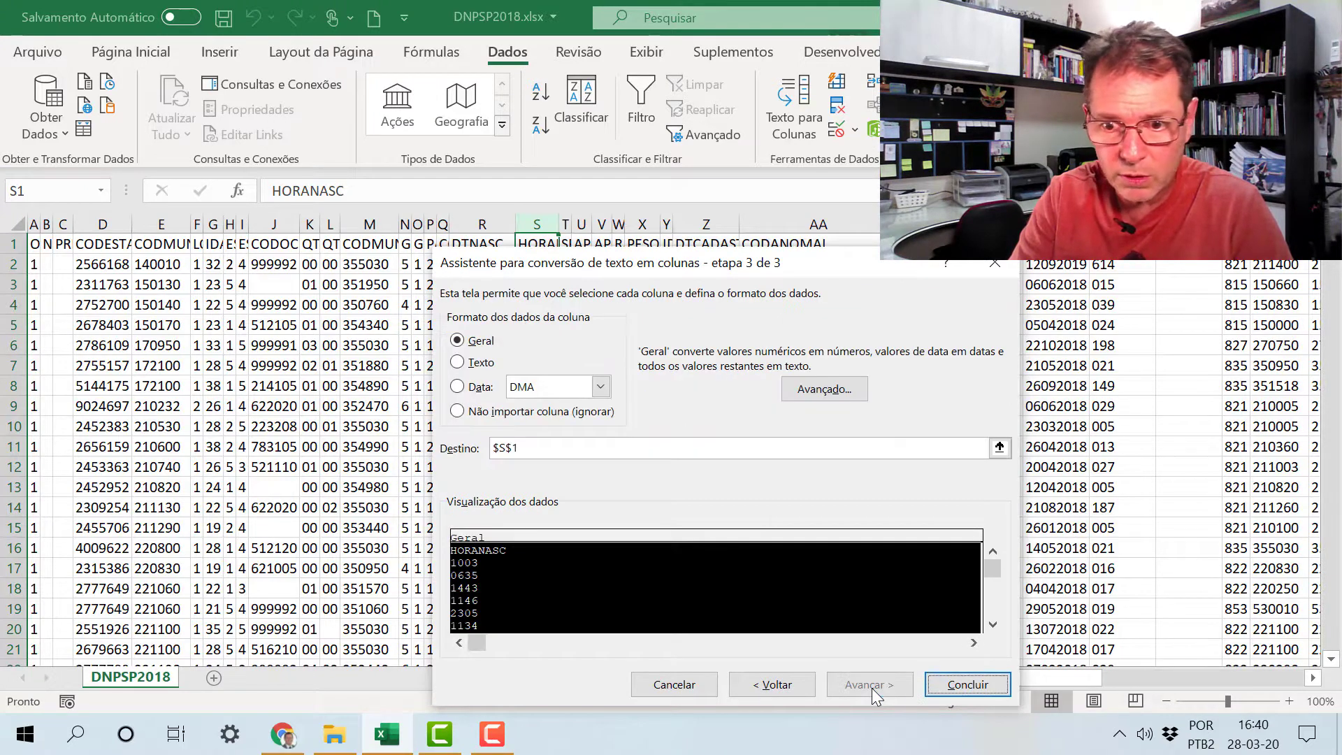
click(968, 684)
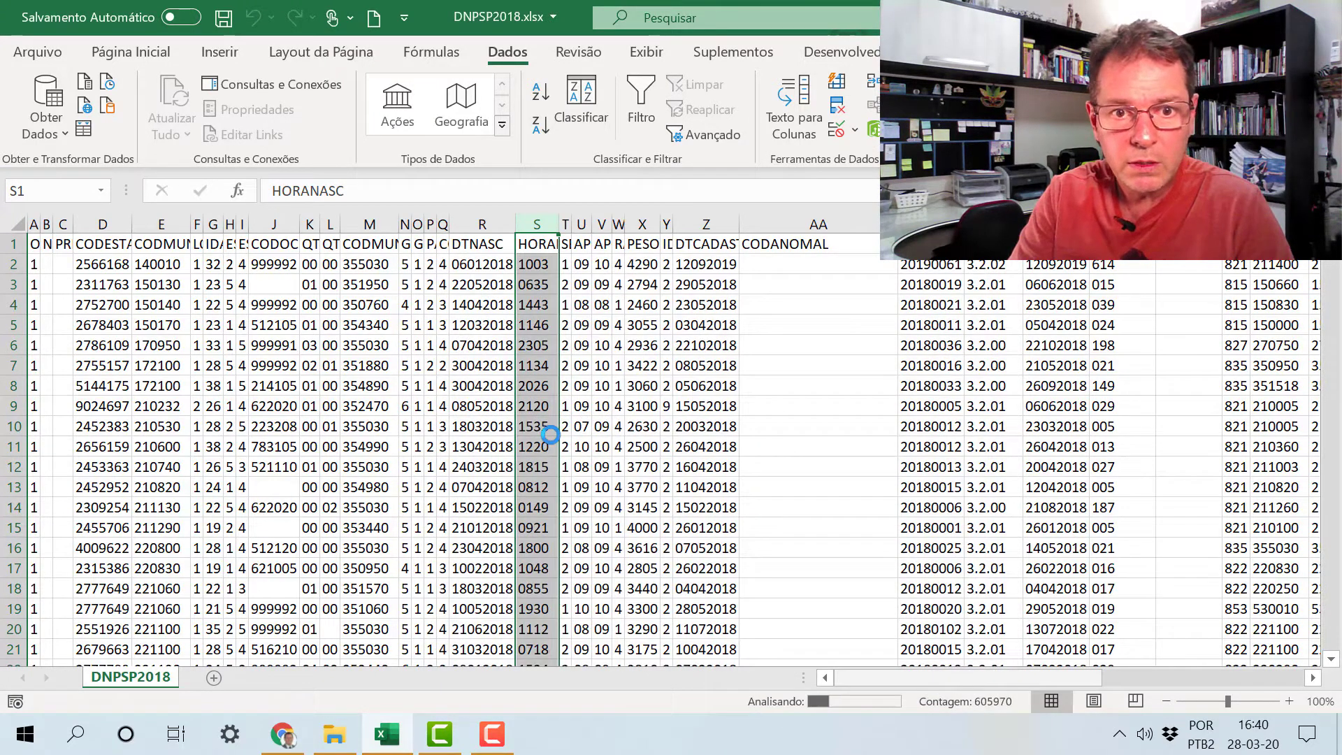